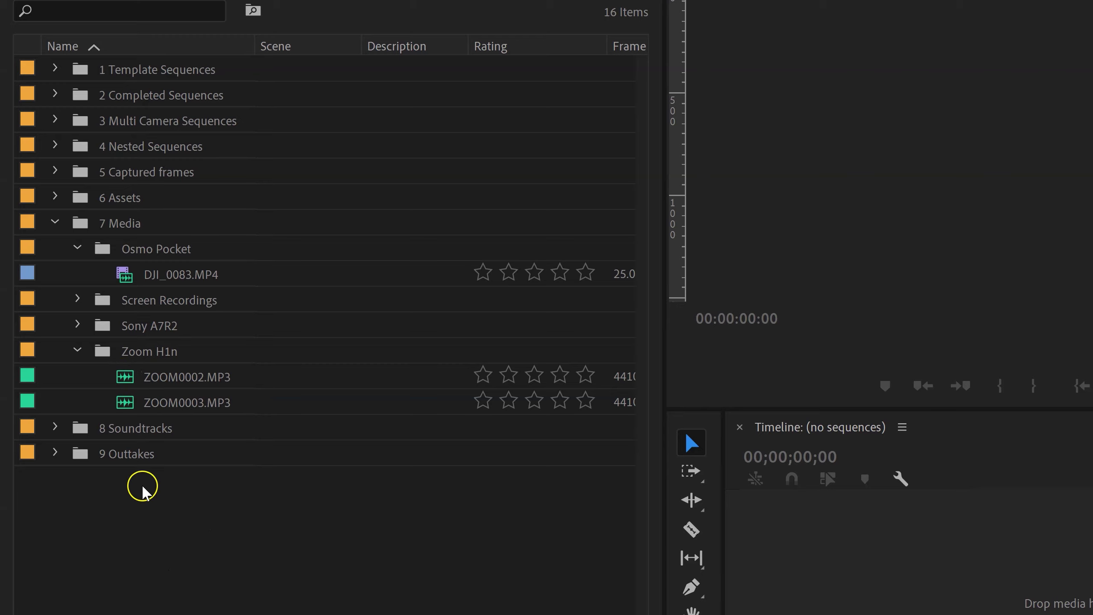
Select DJI_0083.MP4 and ZOOM0002.MP3 together in the 7 Media bin.
{"action": "left_click", "coordinate": [124, 276]}
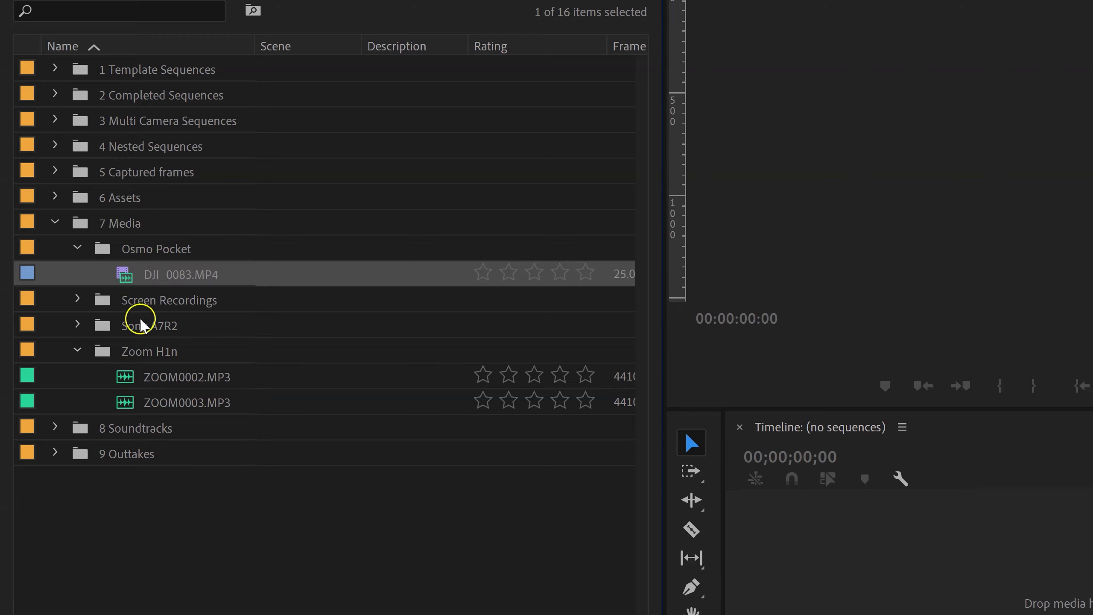
{"action": "left_click", "coordinate": [127, 375], "text": "ctrl"}
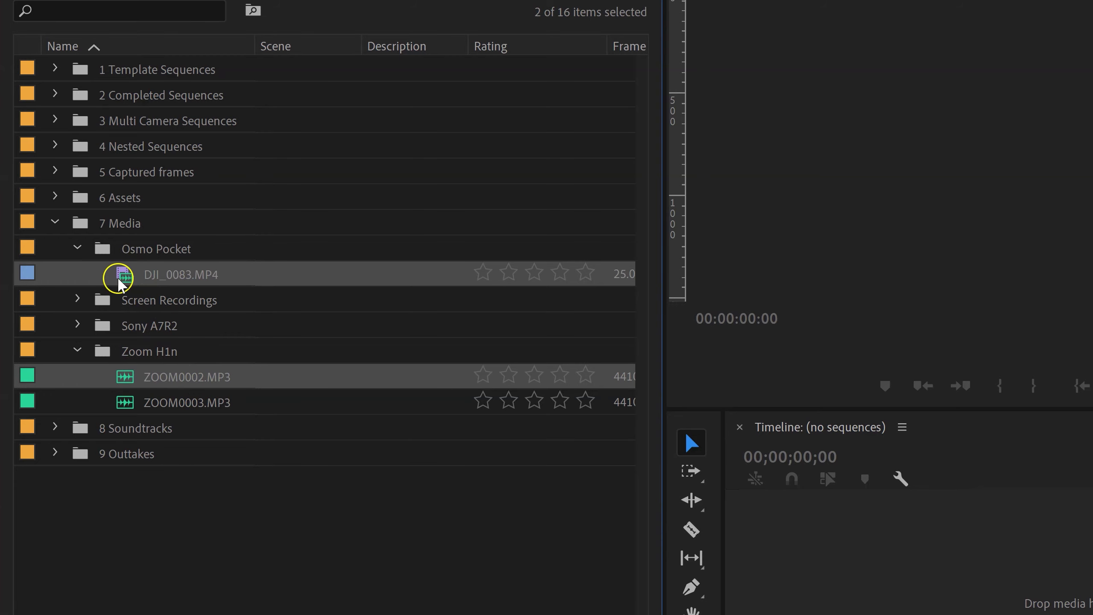
Start a multi-camera source sequence named Audio demo from the two clips, moving its dialog right.
{"action": "right_click", "coordinate": [127, 276]}
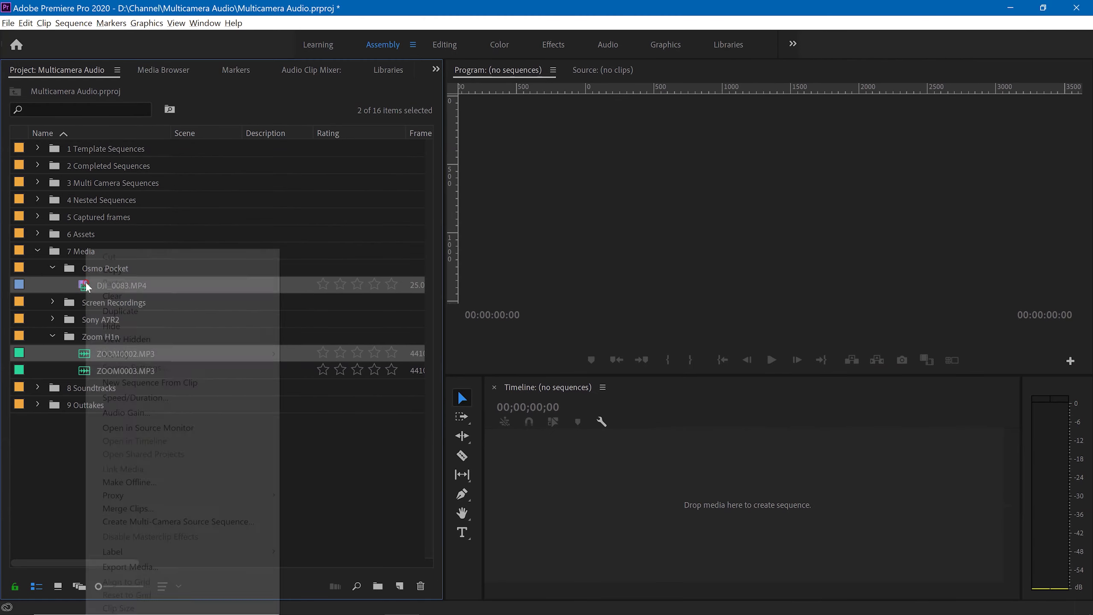
{"action": "left_click", "coordinate": [204, 521]}
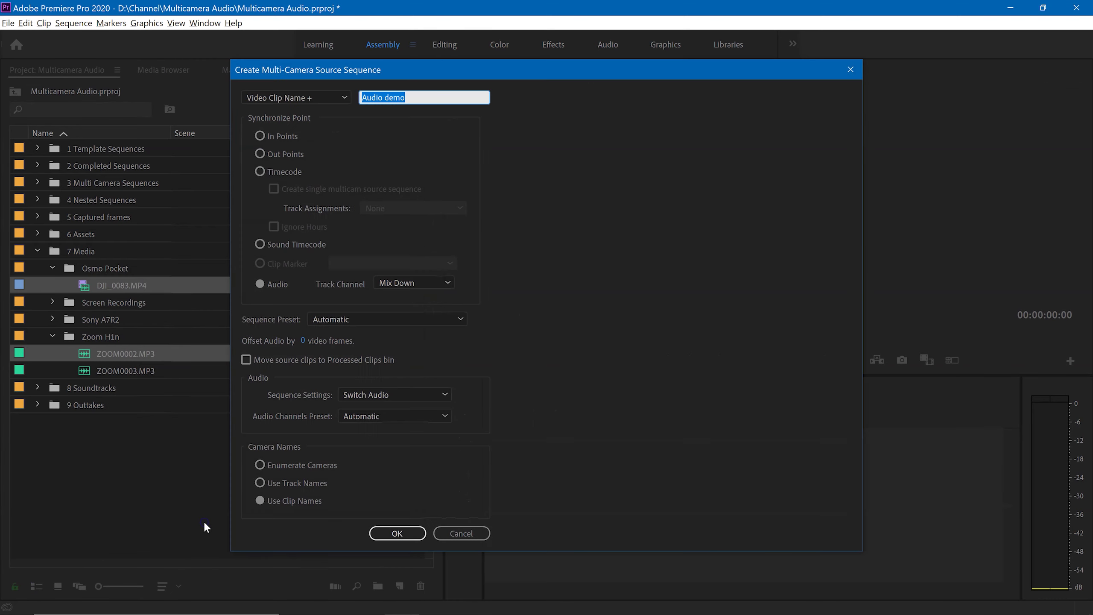
{"action": "left_click_drag", "start_coordinate": [515, 73], "coordinate": [613, 71]}
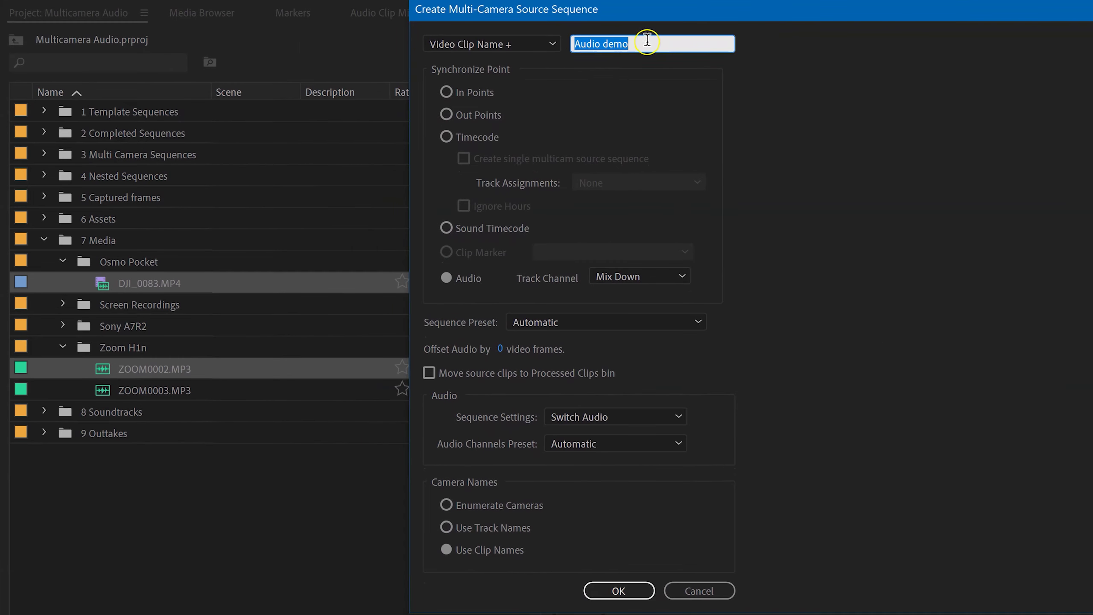
{"action": "left_click", "coordinate": [647, 40]}
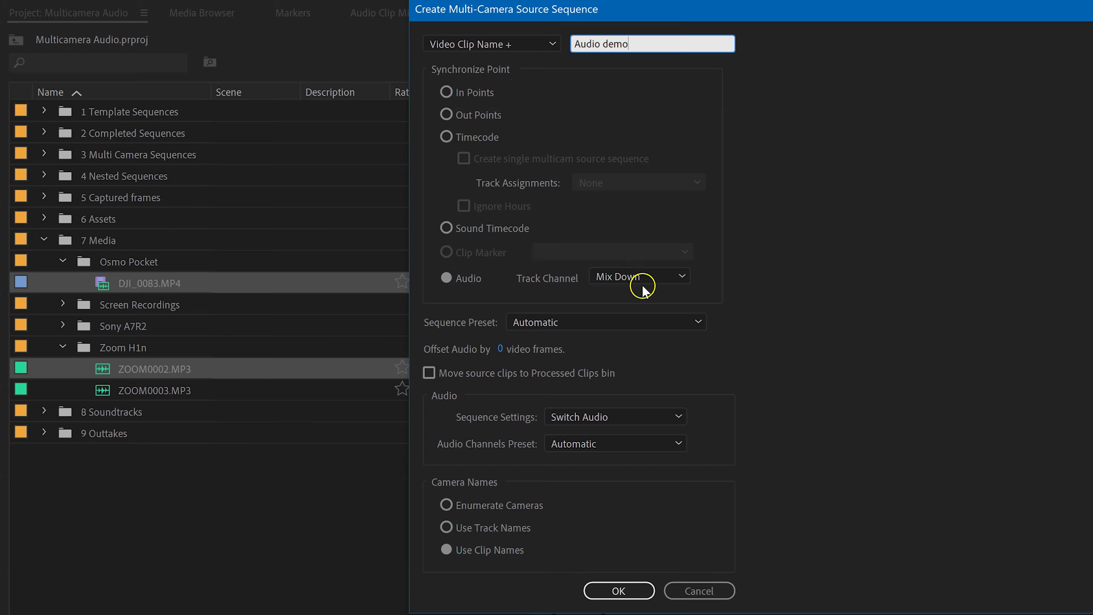
Sync by Audio with Mix Down, Automatic preset and Switch Audio settings, then create the sequence.
{"action": "left_click", "coordinate": [447, 277]}
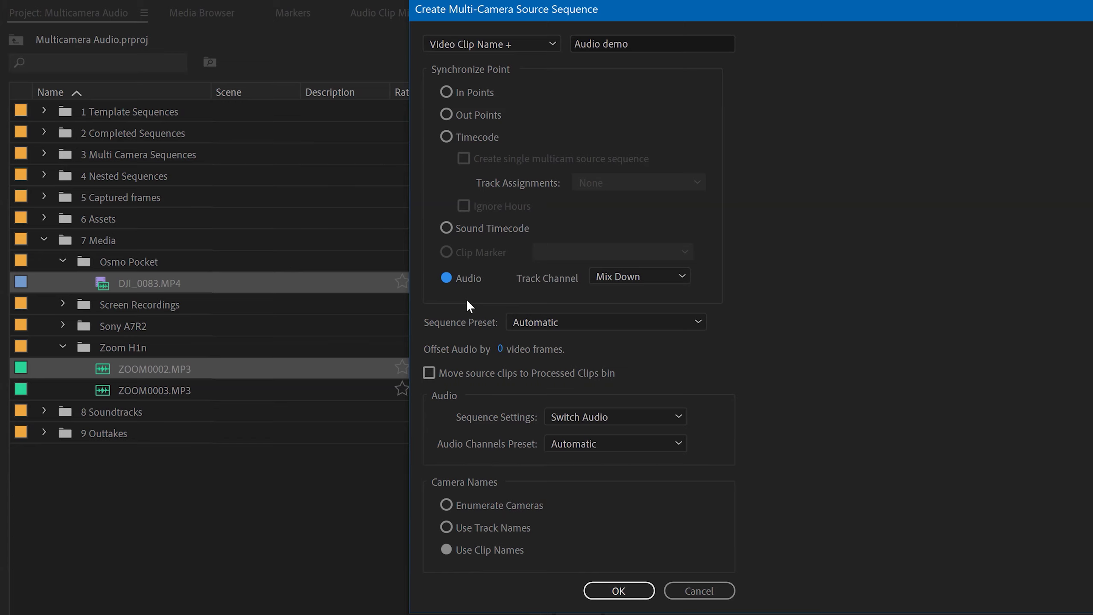
{"action": "left_click", "coordinate": [639, 276]}
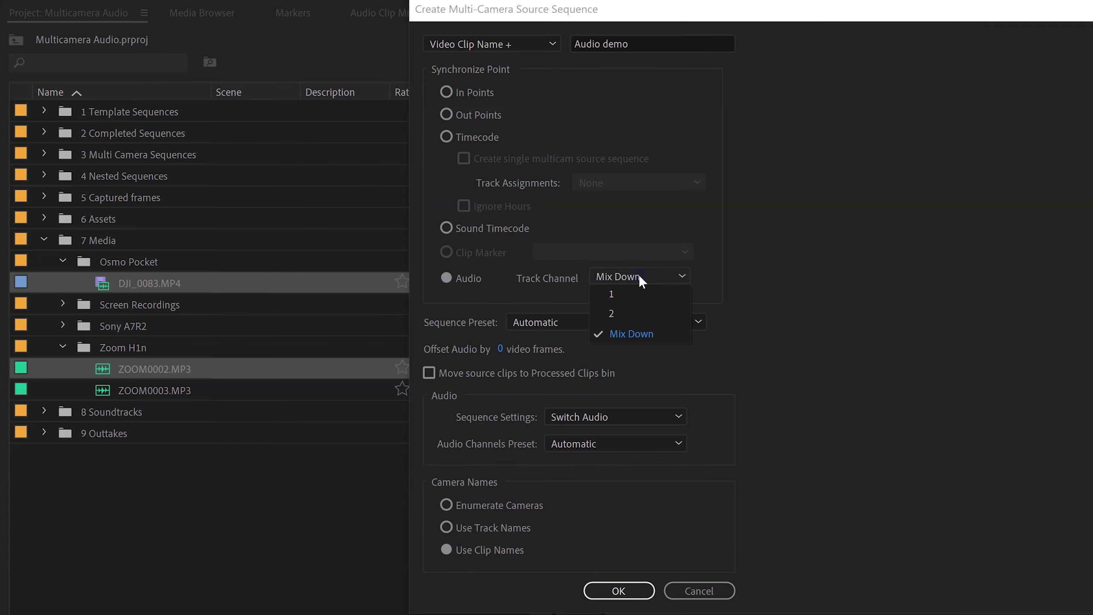
{"action": "left_click", "coordinate": [536, 302]}
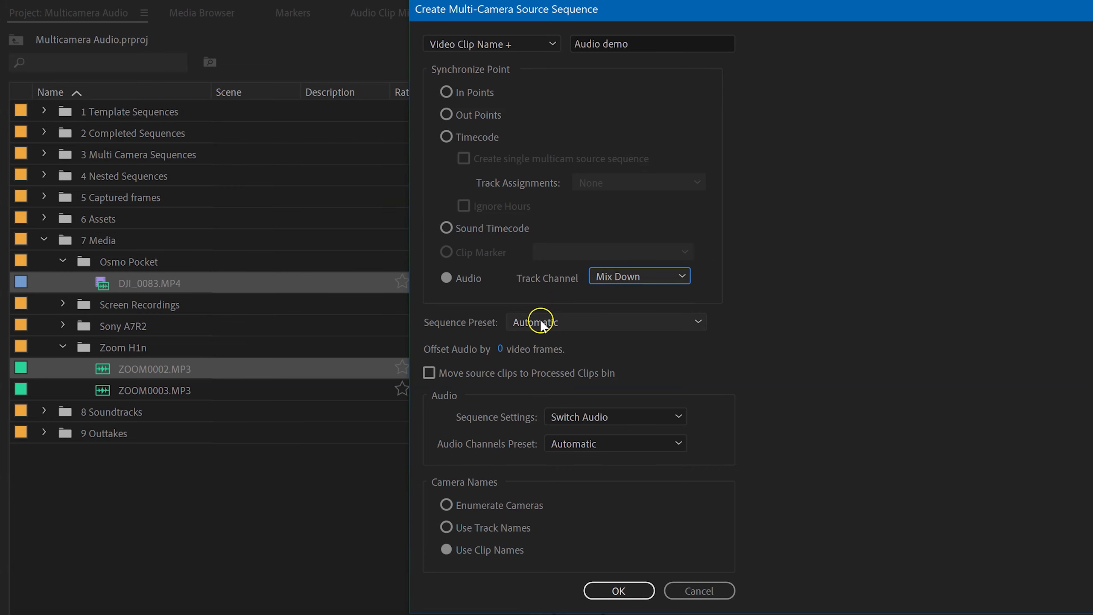
{"action": "left_click", "coordinate": [540, 320]}
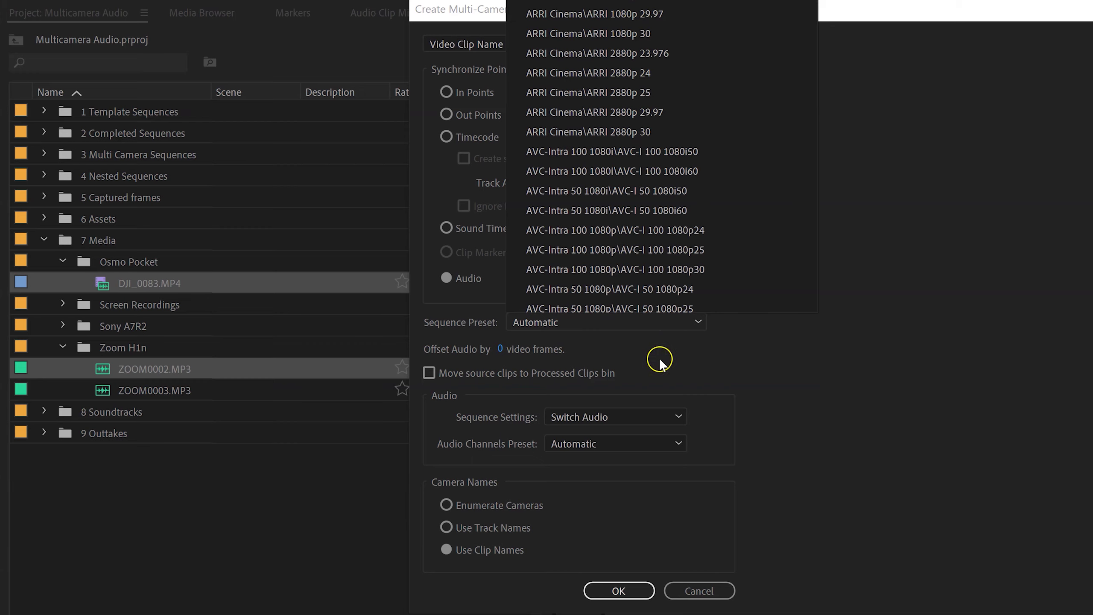
{"action": "left_click", "coordinate": [724, 358]}
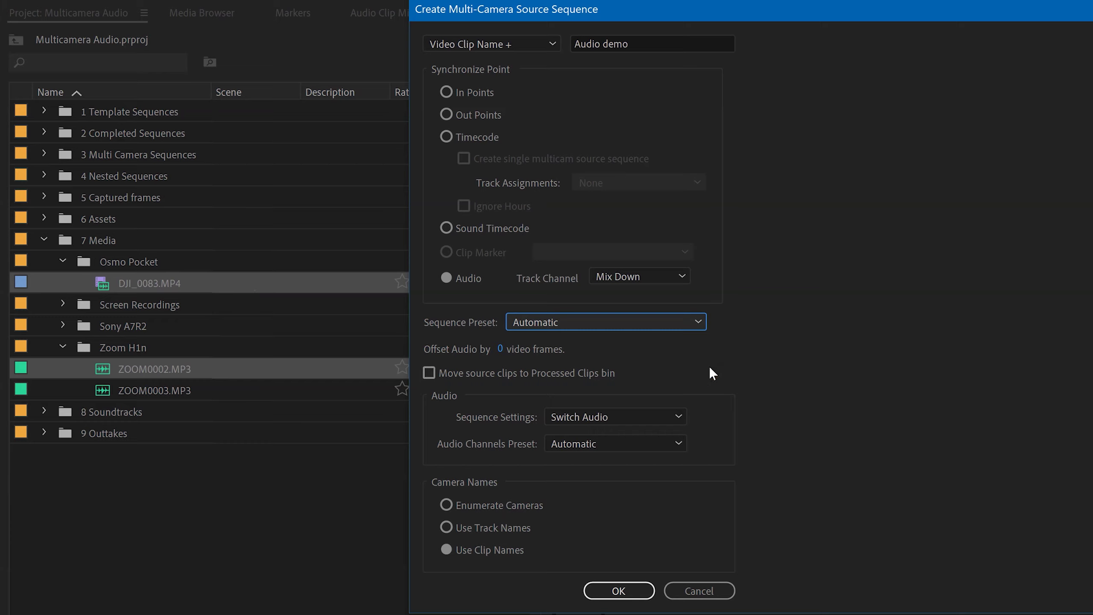
{"action": "left_click", "coordinate": [575, 416]}
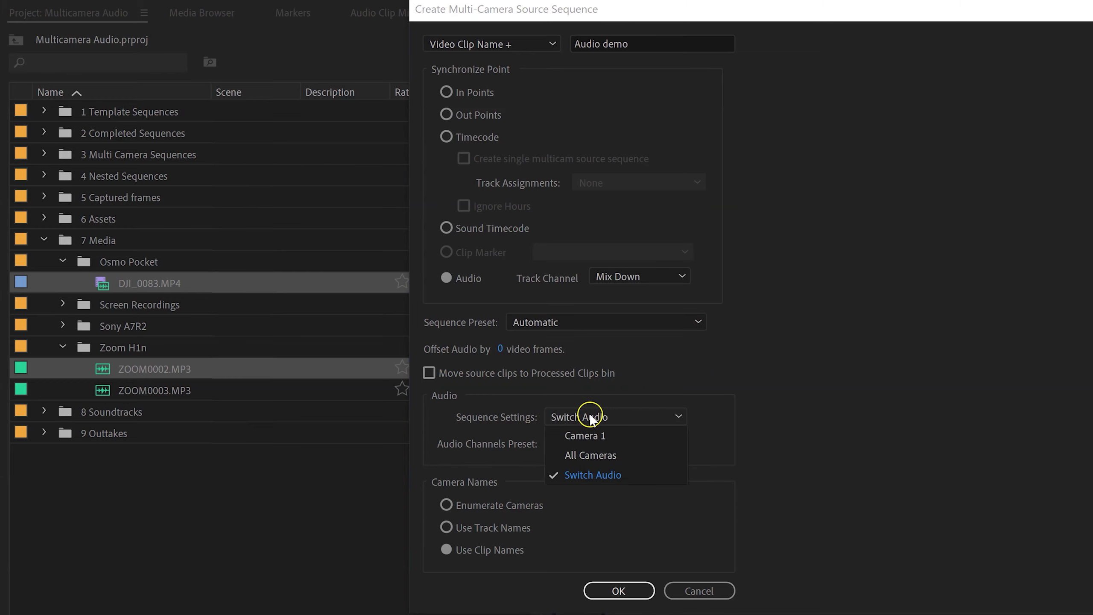
{"action": "left_click", "coordinate": [590, 418]}
{"action": "left_click", "coordinate": [614, 417]}
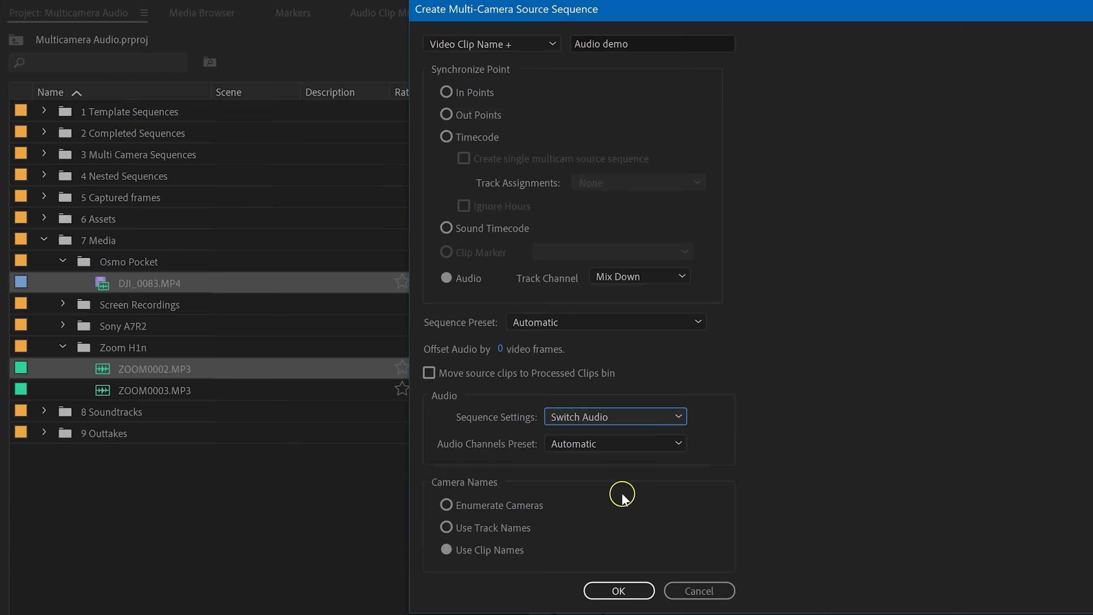
{"action": "left_click", "coordinate": [620, 591]}
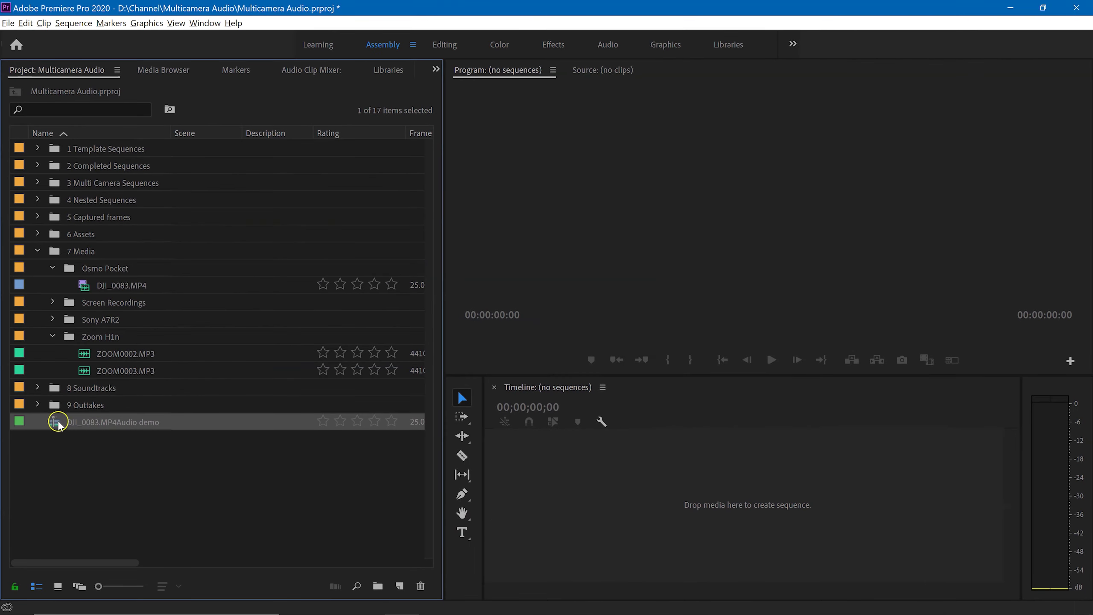
Open the DJI_0083.MP4Audio demo sequence in the timeline.
{"action": "mouse_move", "coordinate": [54, 424]}
{"action": "right_click", "coordinate": [54, 423]}
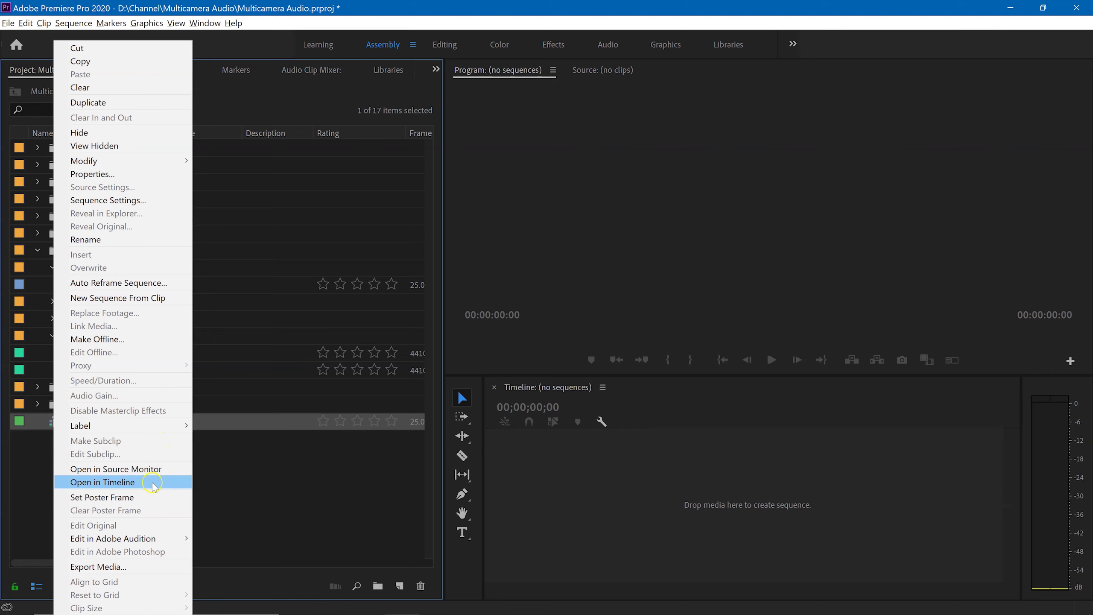
{"action": "left_click", "coordinate": [102, 482]}
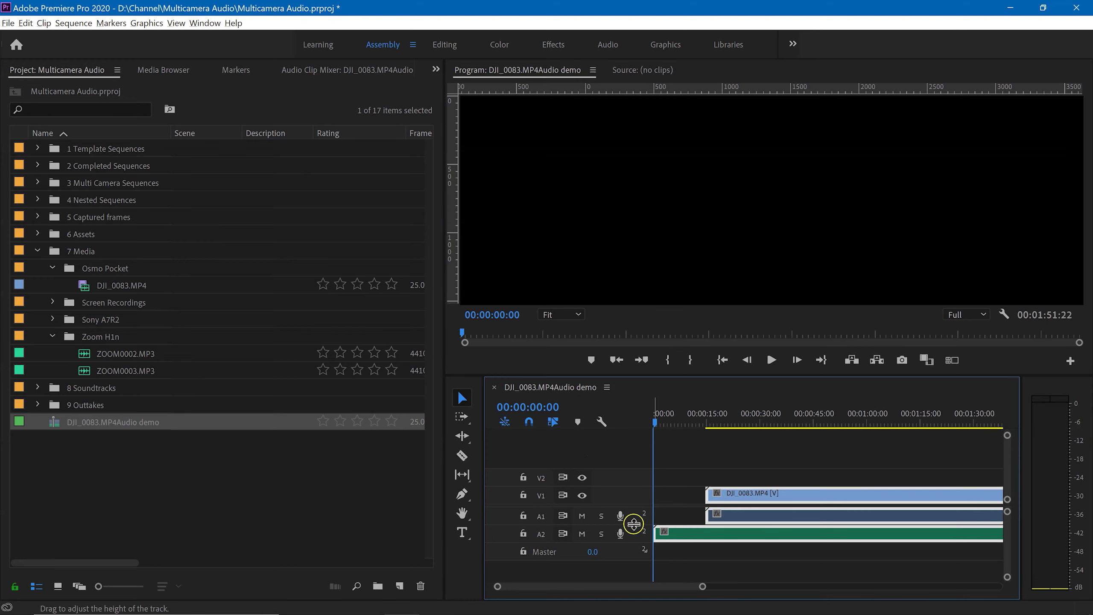
Enlarge audio tracks A1 and A2 to show their waveforms and select the audio clips.
{"action": "left_click_drag", "start_coordinate": [633, 524], "coordinate": [630, 537]}
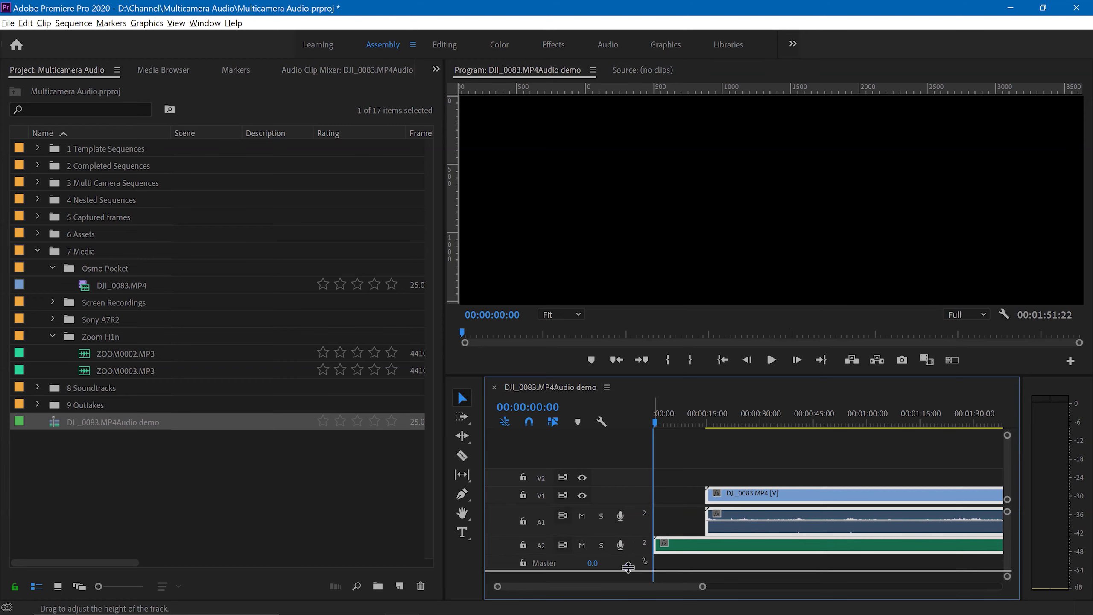
{"action": "left_click_drag", "start_coordinate": [623, 584], "coordinate": [622, 586]}
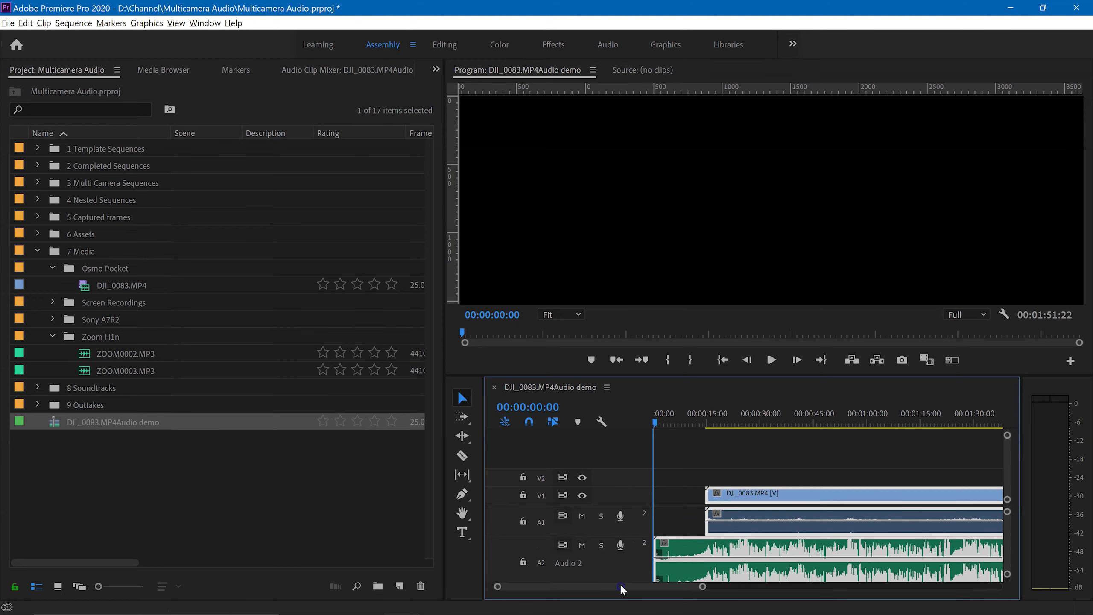
{"action": "left_click", "coordinate": [737, 533]}
{"action": "left_click", "coordinate": [774, 515]}
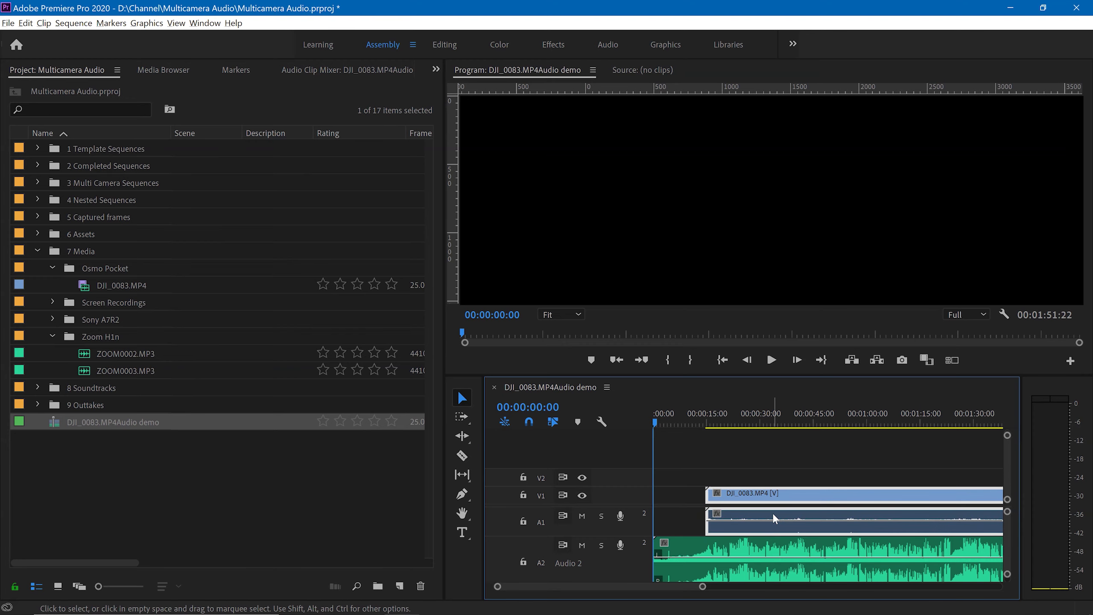
Normalize the Osmo Pocket clip on A1 to a 0 dB max peak with Audio Gain.
{"action": "right_click", "coordinate": [773, 518]}
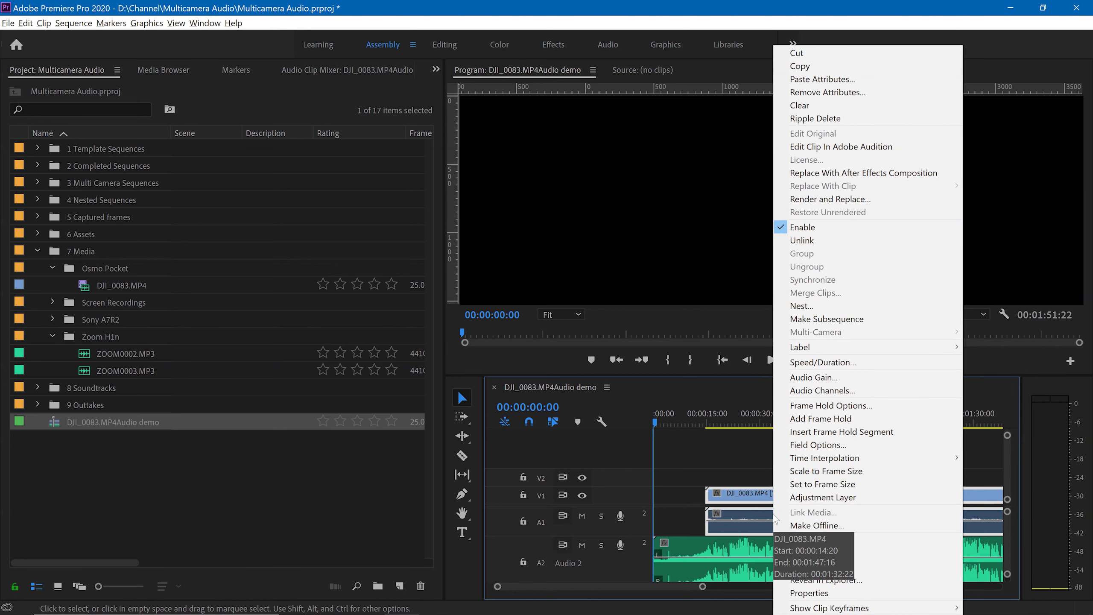
{"action": "left_click", "coordinate": [827, 378]}
{"action": "left_click", "coordinate": [459, 319]}
{"action": "left_click", "coordinate": [557, 316]}
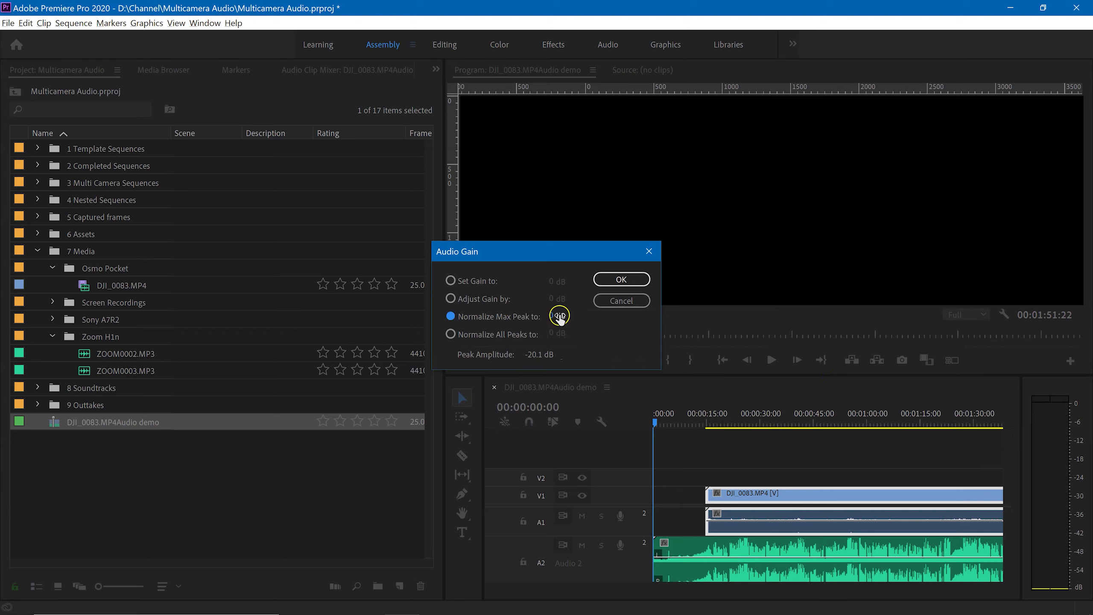
{"action": "left_click", "coordinate": [559, 316]}
{"action": "key", "text": "Return"}
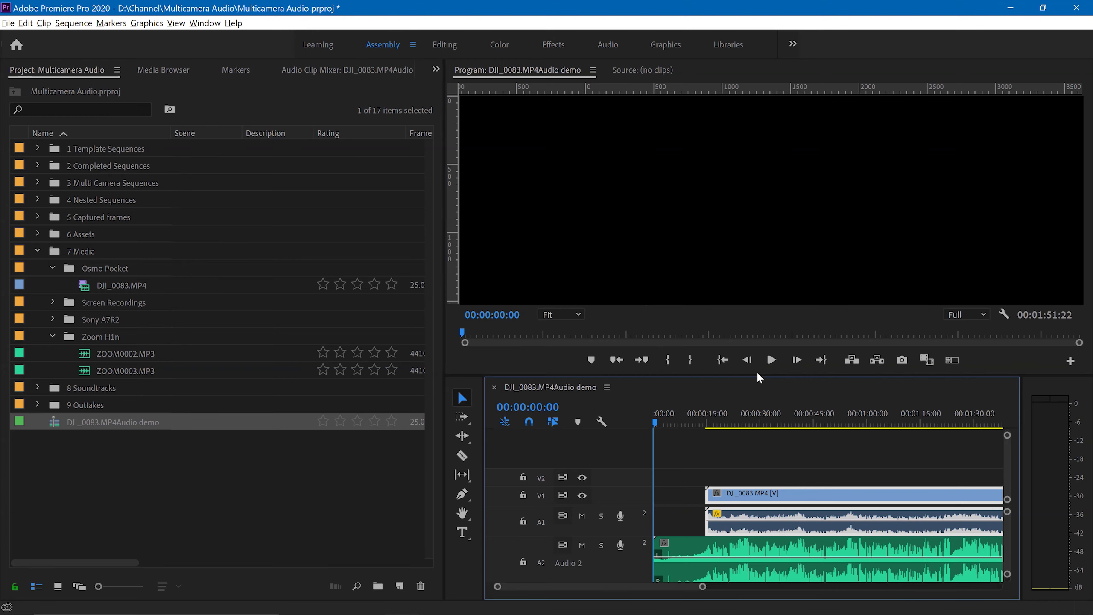
Normalize the Zoom clip on A2 to a -3 dB max peak.
{"action": "left_click", "coordinate": [794, 549]}
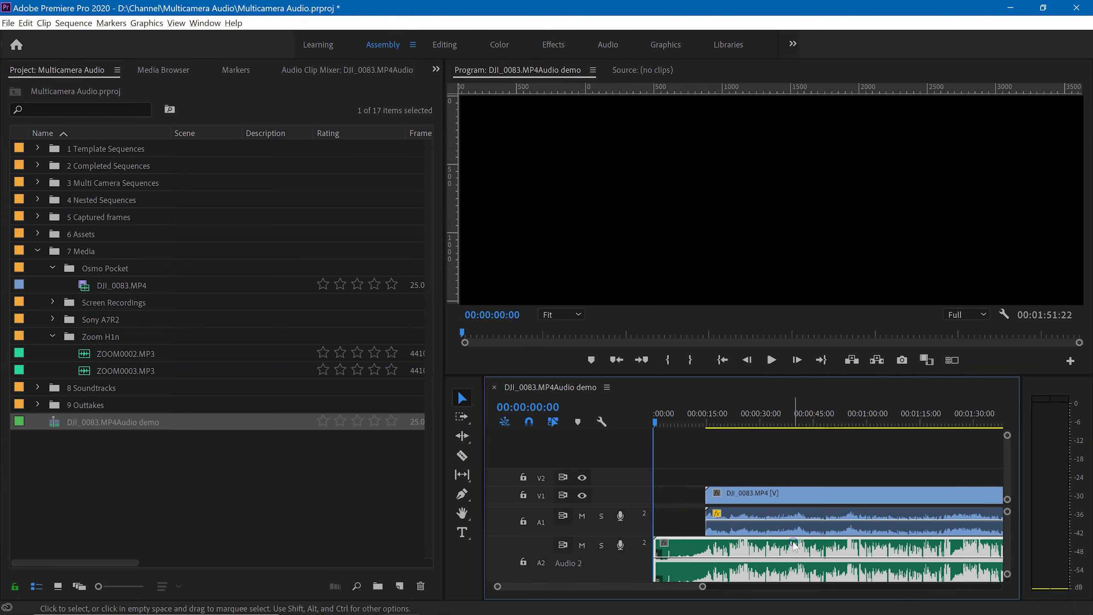
{"action": "right_click", "coordinate": [794, 543]}
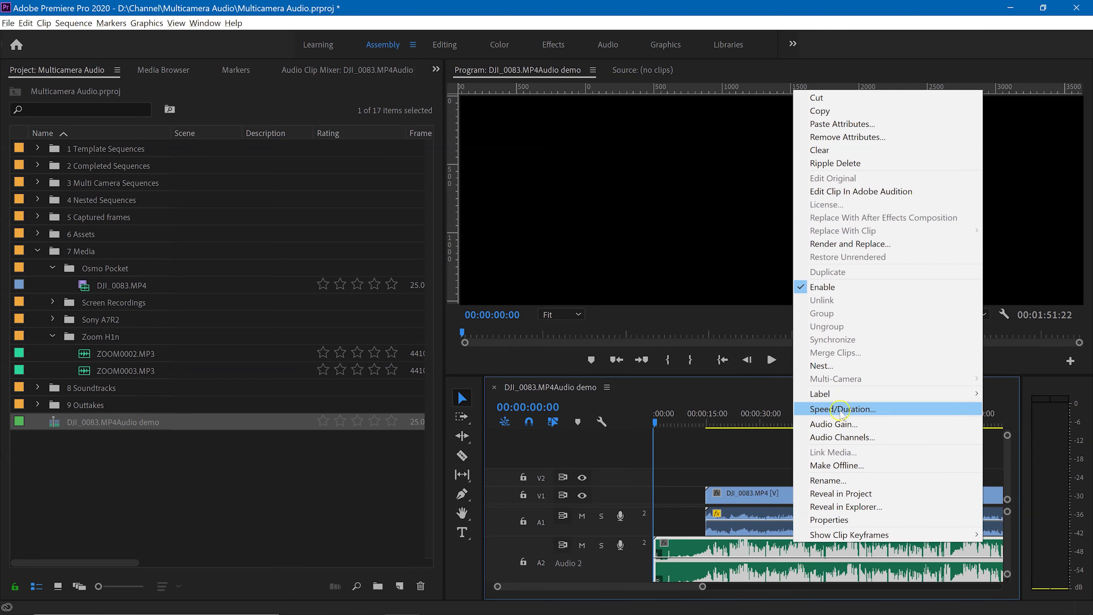
{"action": "left_click", "coordinate": [836, 425]}
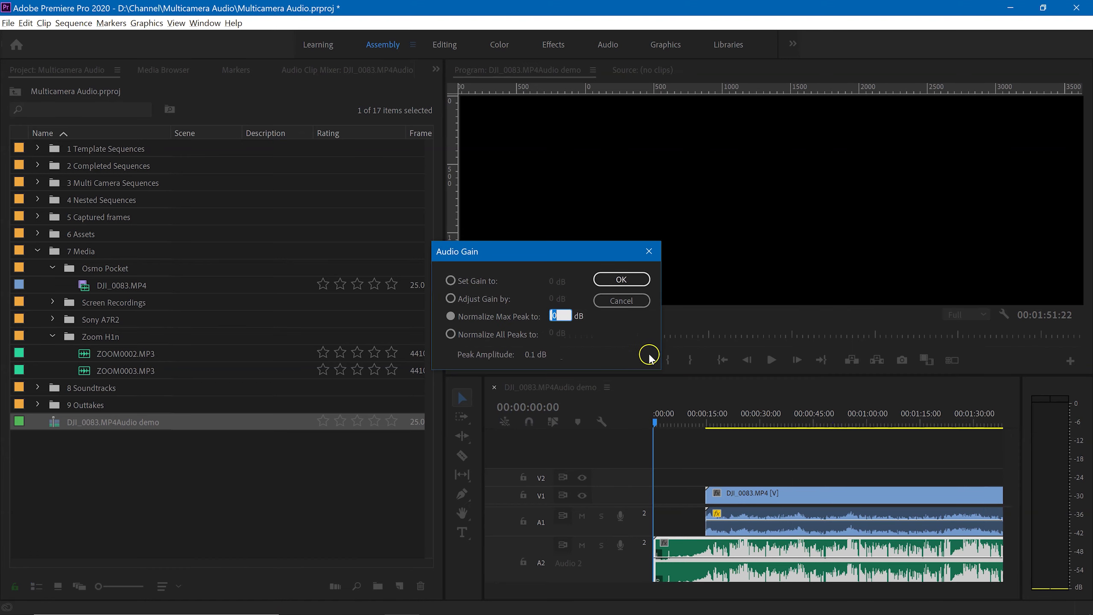
{"action": "type", "text": "-3"}
{"action": "key", "text": "Return"}
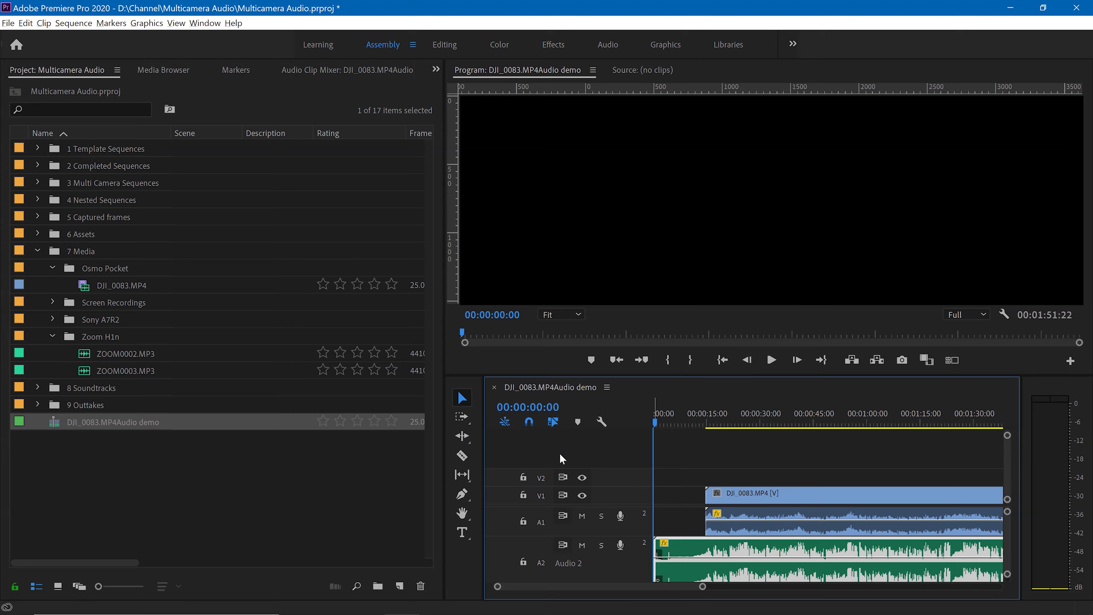
Mute A2 and play the sequence from 00:01:11:08 to hear only the Osmo Pocket audio.
{"action": "key", "text": "minus"}
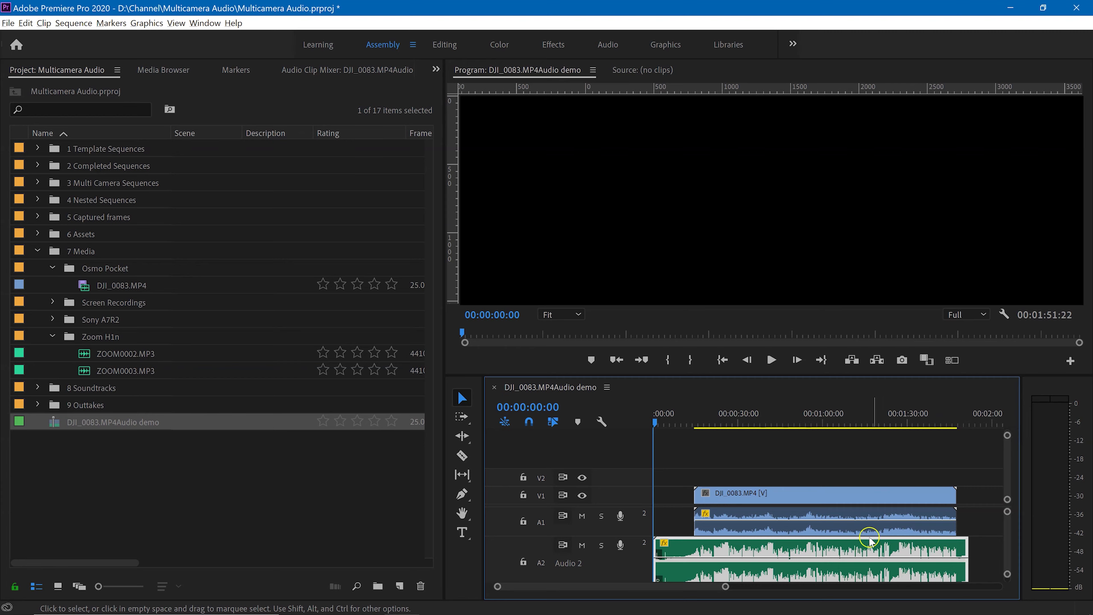
{"action": "left_click", "coordinate": [857, 415]}
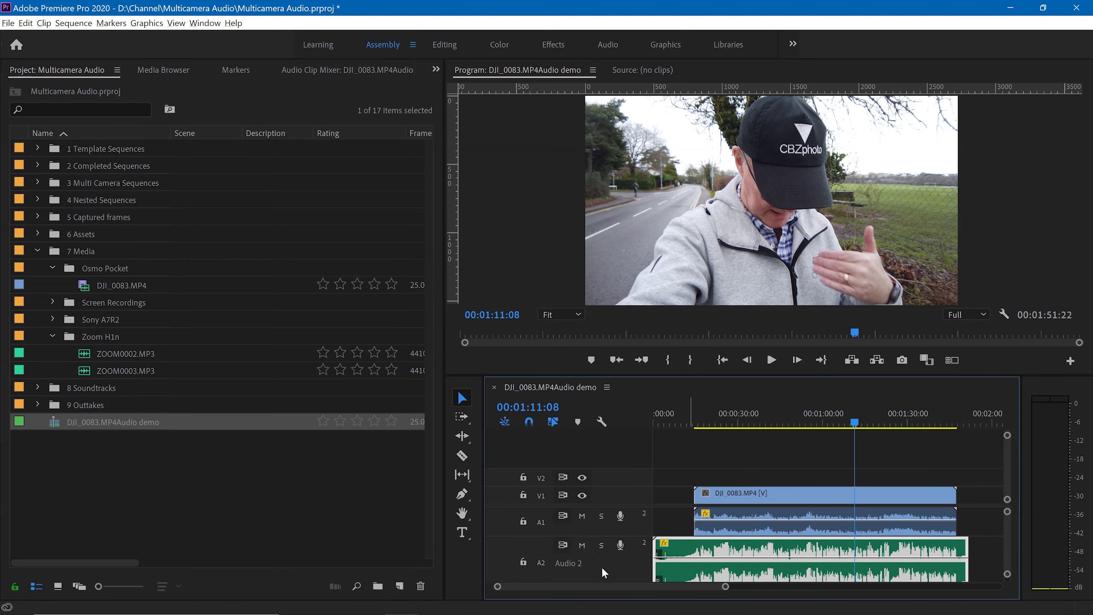
{"action": "left_click", "coordinate": [582, 546]}
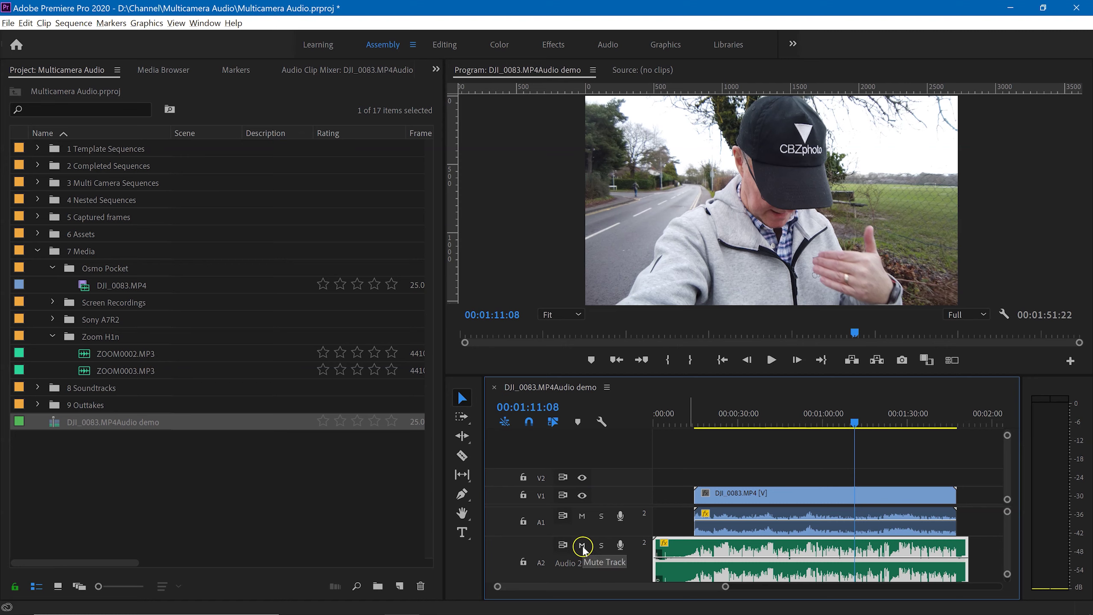
{"action": "left_click", "coordinate": [581, 545]}
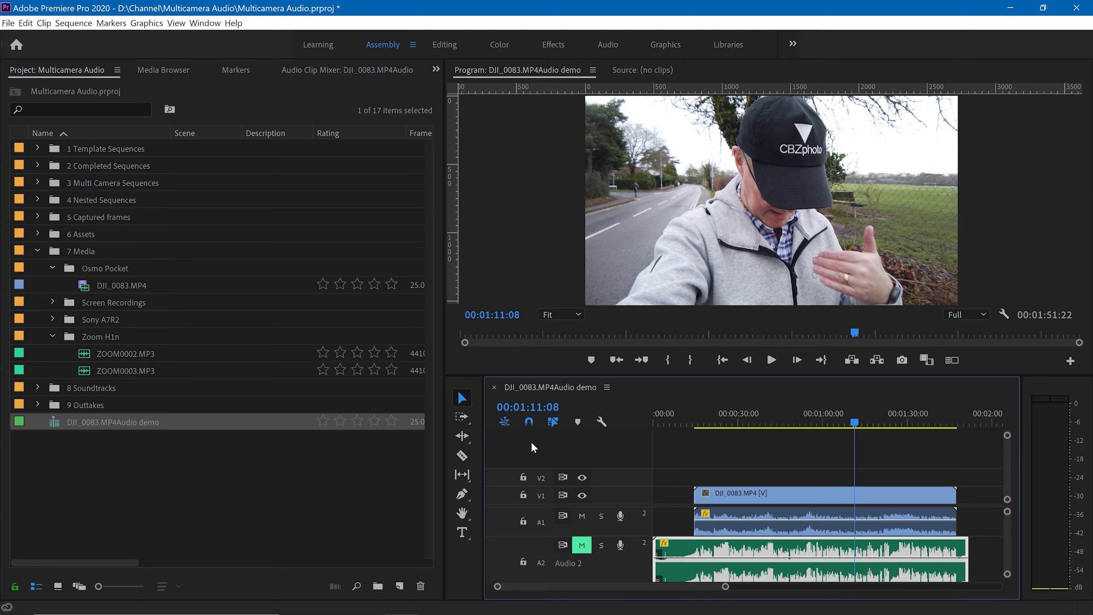
{"action": "key", "text": "space"}
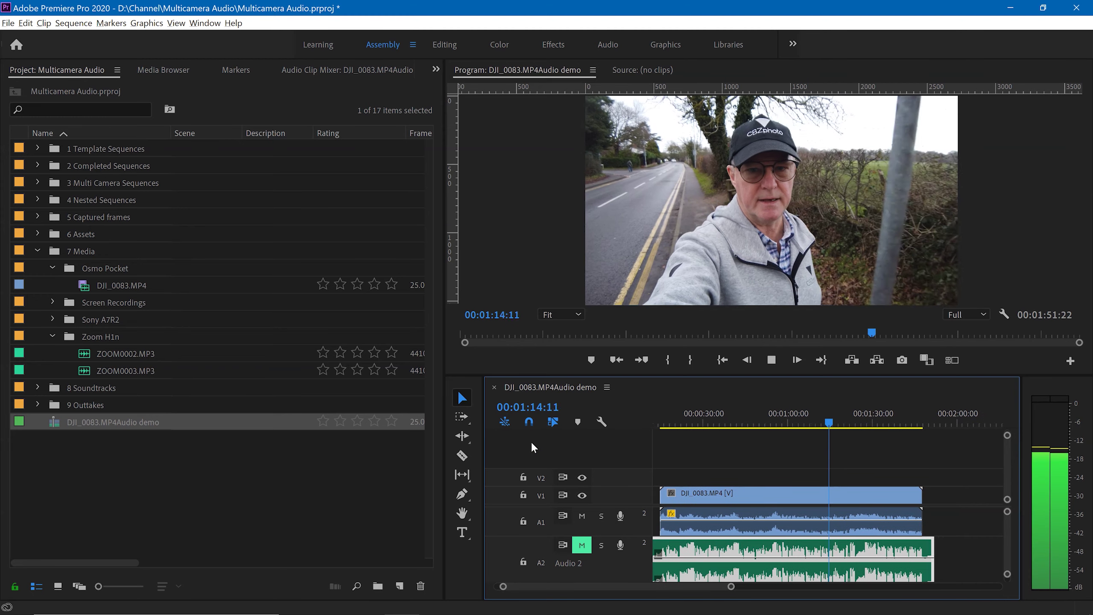
{"action": "key", "text": "space"}
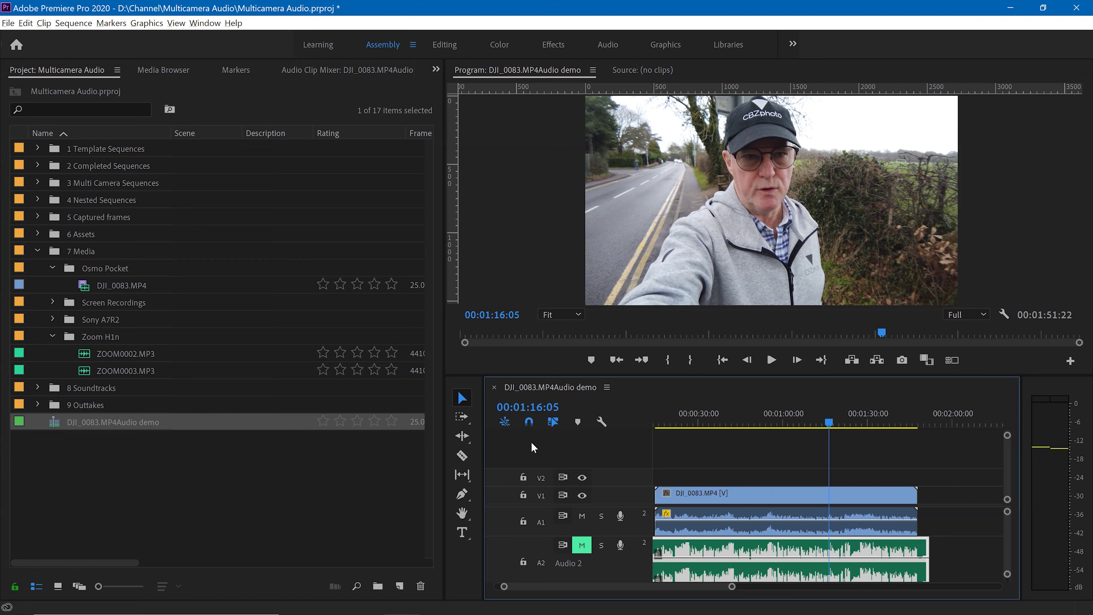
Mute A1, unmute A2, and play the sequence to hear the Zoom audio alone.
{"action": "left_click", "coordinate": [583, 516]}
{"action": "left_click", "coordinate": [583, 546]}
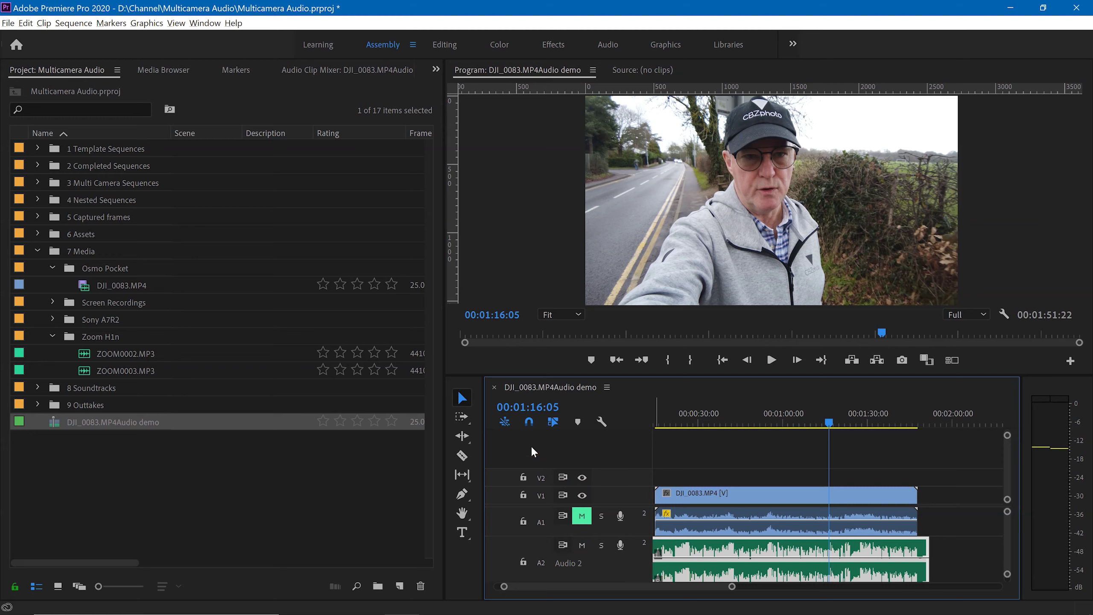
{"action": "key", "text": "space"}
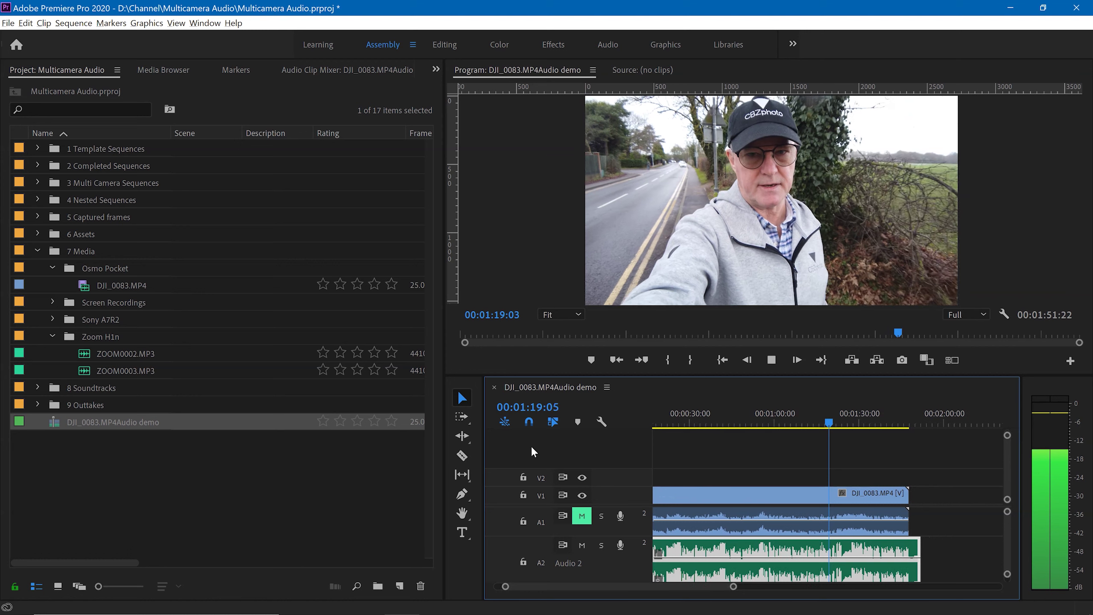
{"action": "key", "text": "space"}
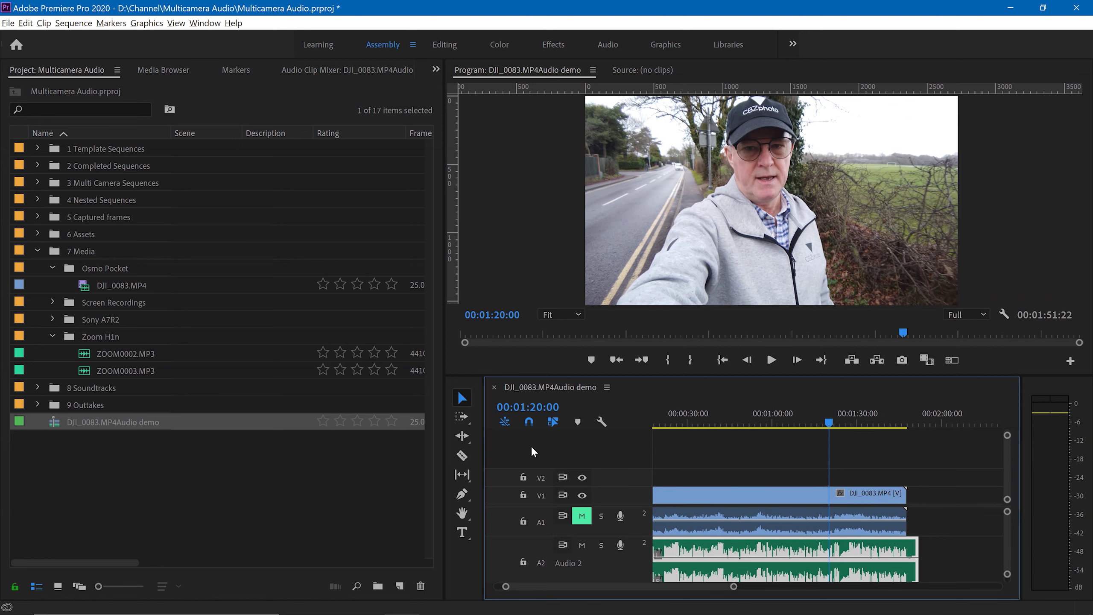
Mute A2, unmute A1, and play the sequence to hear the camera audio alone.
{"action": "left_click", "coordinate": [581, 545]}
{"action": "left_click", "coordinate": [585, 518]}
{"action": "key", "text": "space"}
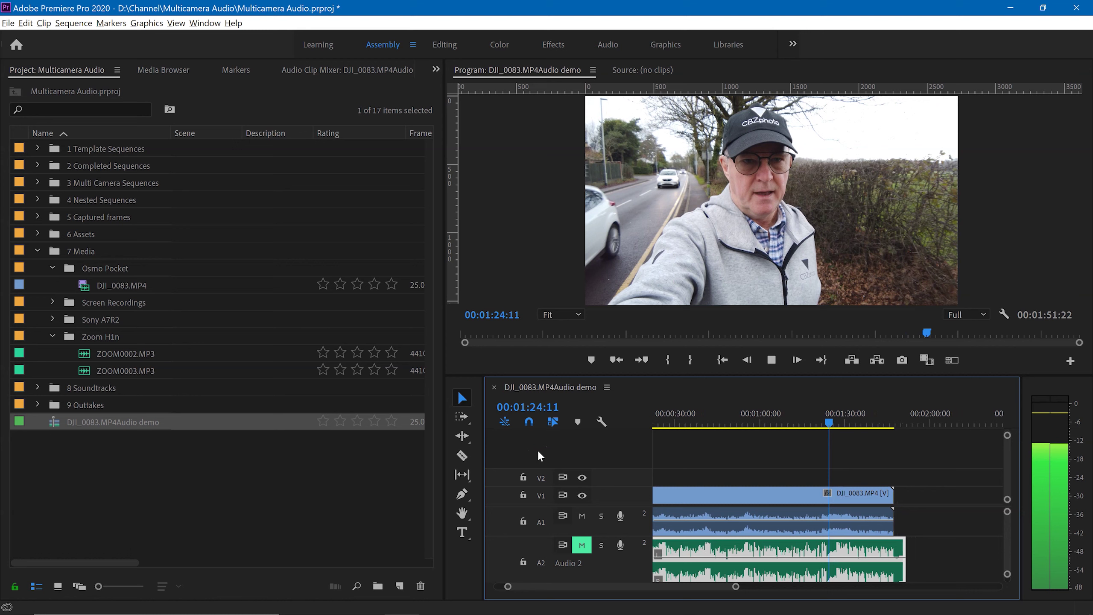
{"action": "key", "text": "space"}
Switch back to A1 muted with A2 audible and play the Zoom recording again.
{"action": "left_click", "coordinate": [582, 516]}
{"action": "left_click", "coordinate": [582, 545]}
{"action": "key", "text": "space"}
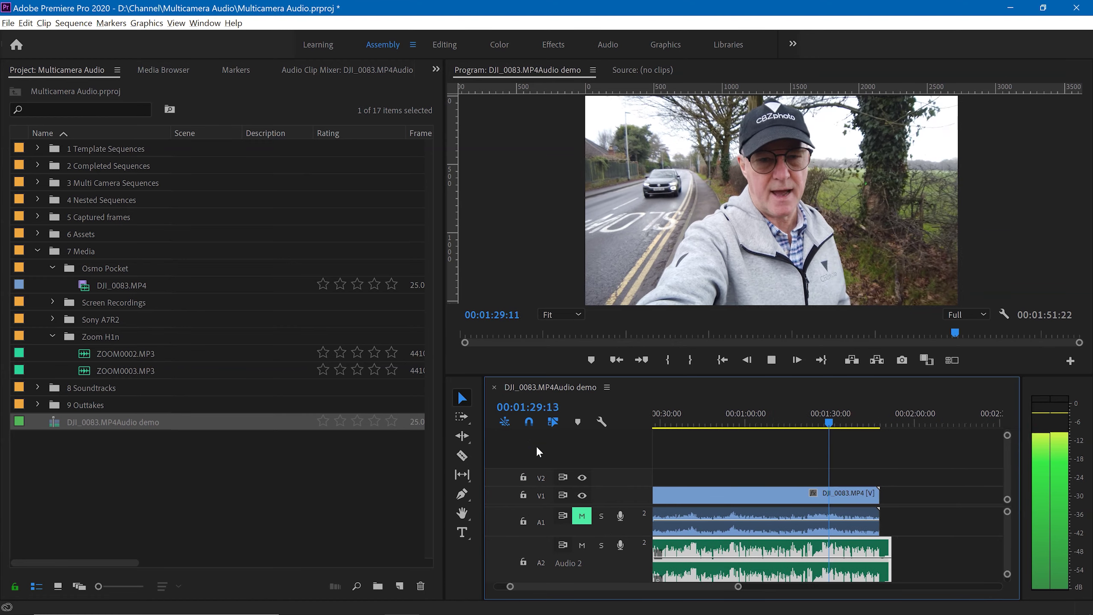
{"action": "key", "text": "space"}
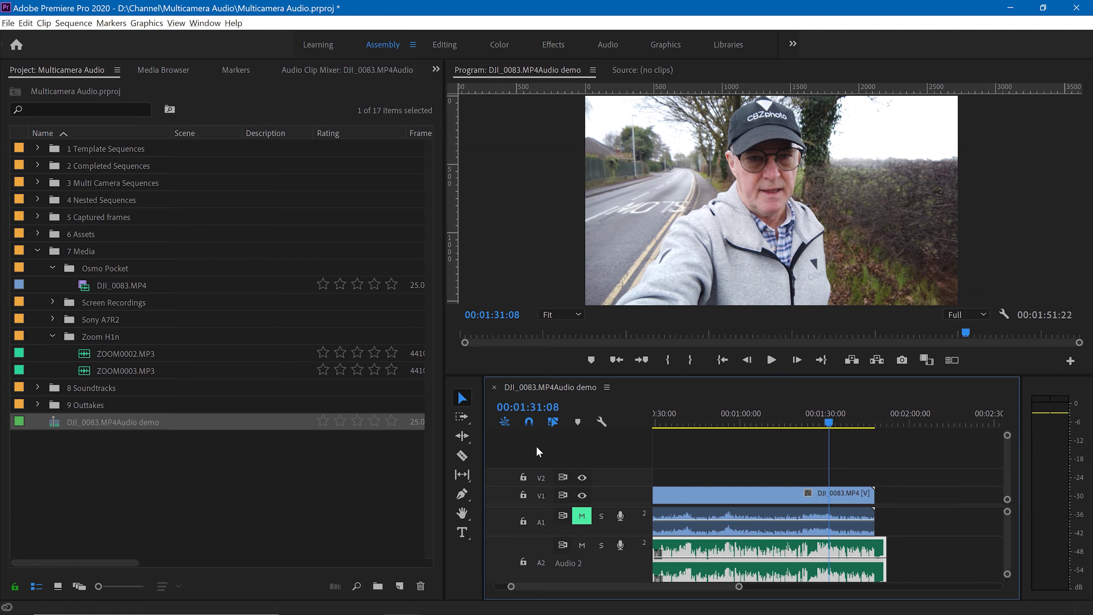
{"action": "left_click", "coordinate": [551, 450]}
Delete the old DJI_0083.MP4Audio demo multicam sequence from the project.
{"action": "left_click", "coordinate": [533, 444]}
{"action": "left_click", "coordinate": [42, 426]}
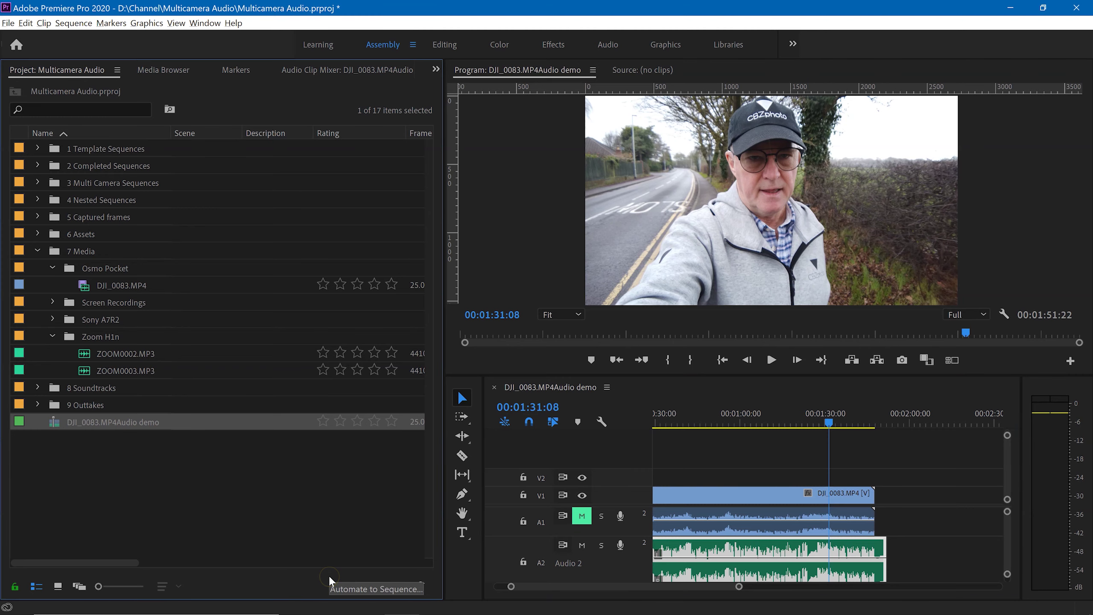
{"action": "key", "text": "Delete"}
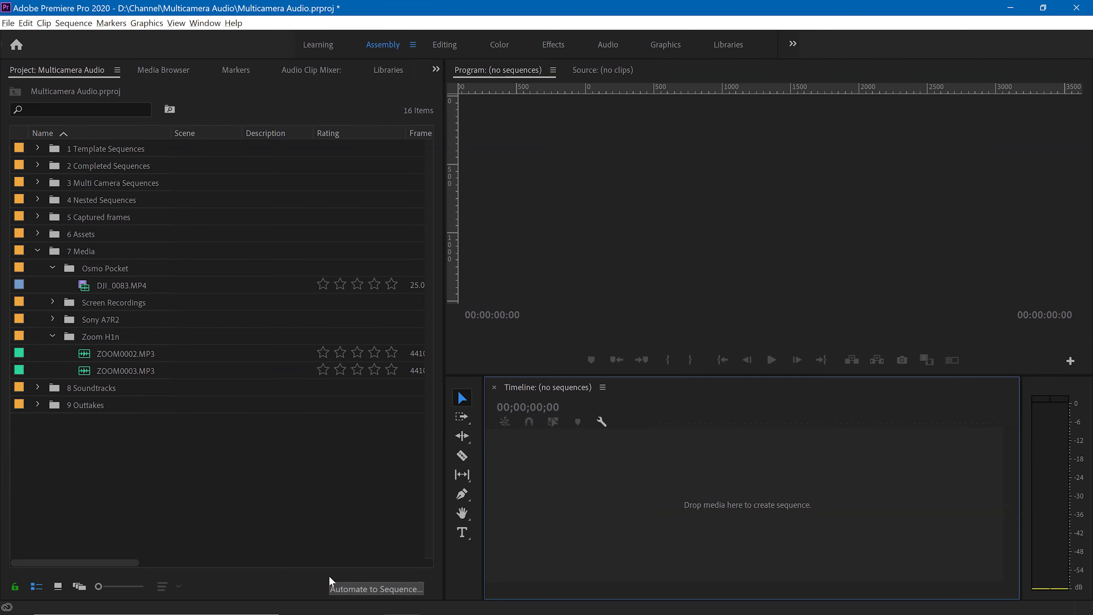
Create a new multi-camera source sequence from ZOOM0002.MP3 and DJI_0083.MP4 with All Cameras audio.
{"action": "left_click", "coordinate": [89, 354]}
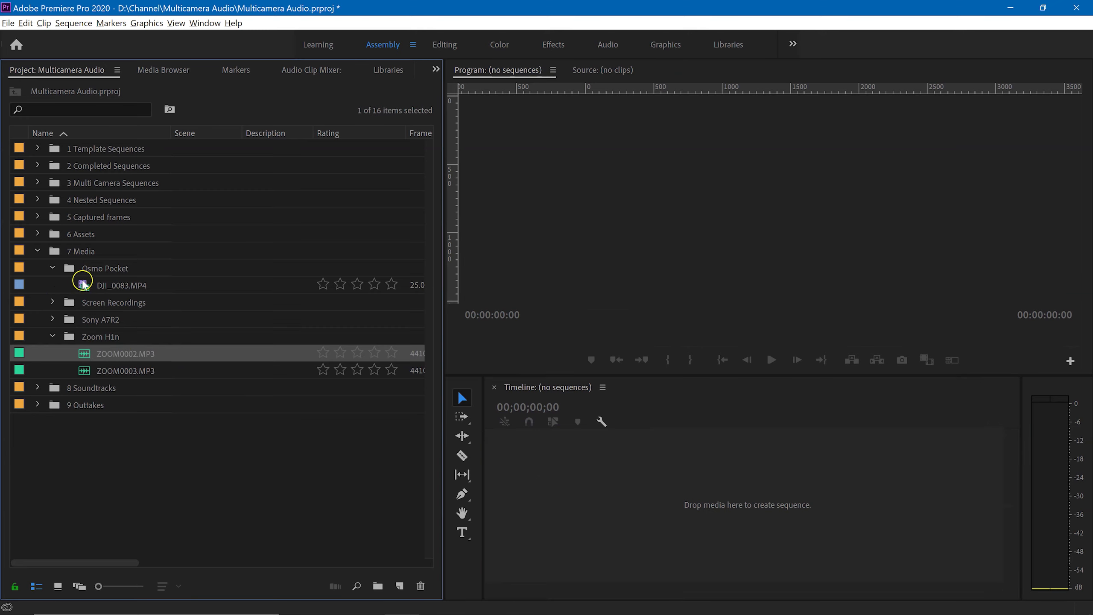
{"action": "left_click", "coordinate": [83, 285], "text": "ctrl"}
{"action": "right_click", "coordinate": [89, 288]}
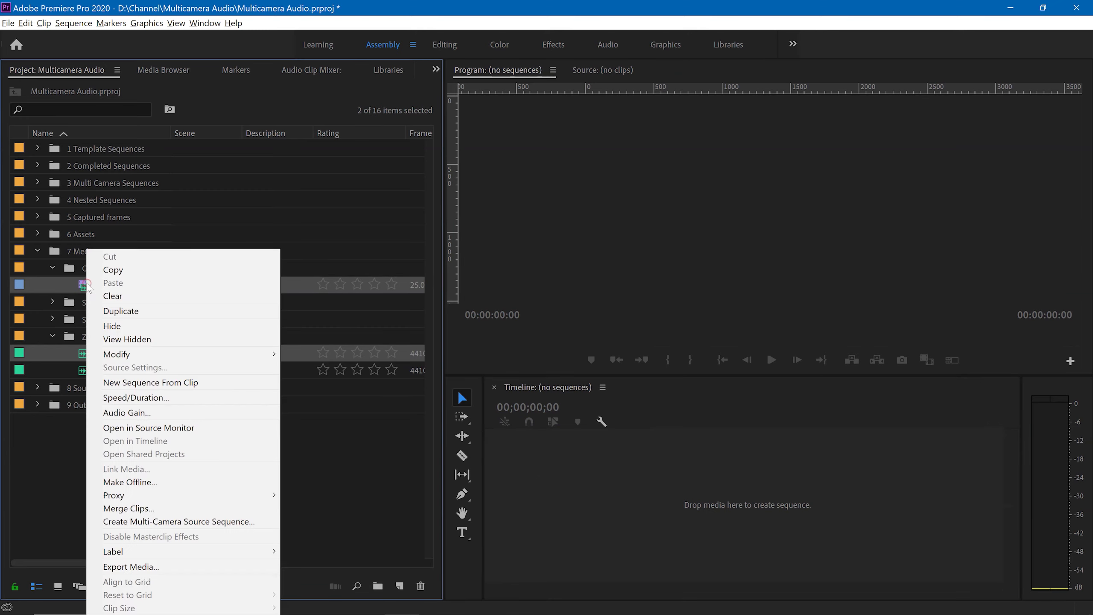
{"action": "left_click", "coordinate": [186, 522]}
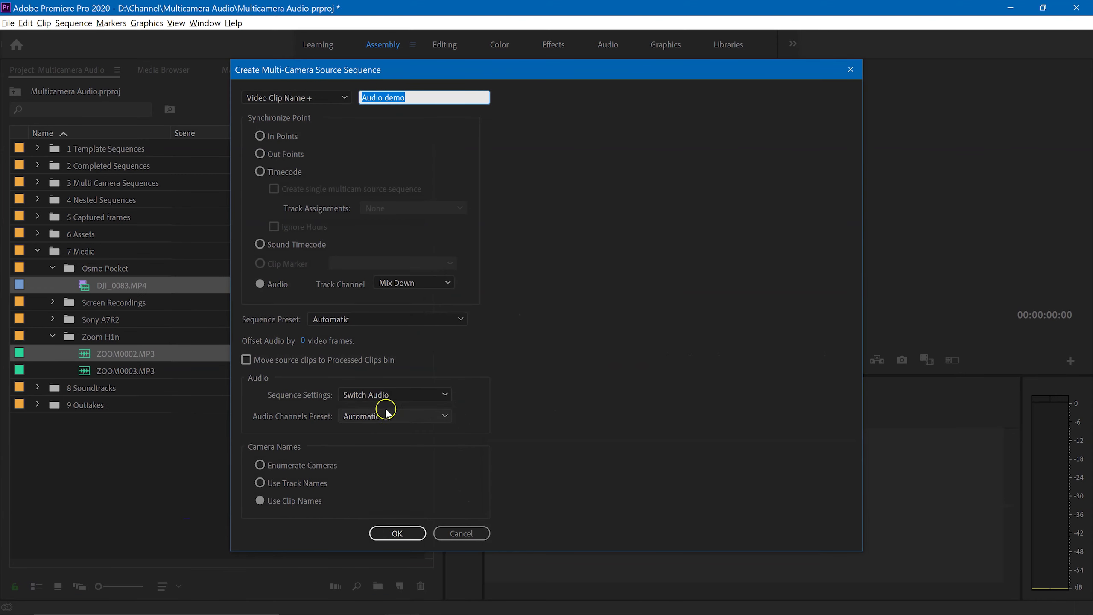
{"action": "left_click", "coordinate": [388, 394]}
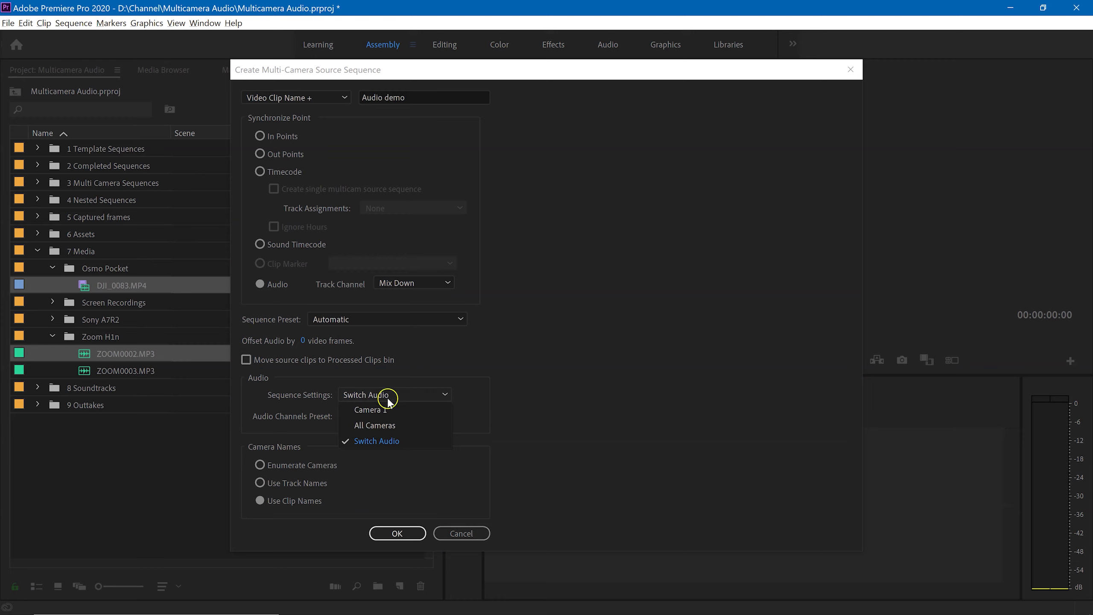
{"action": "left_click", "coordinate": [384, 425]}
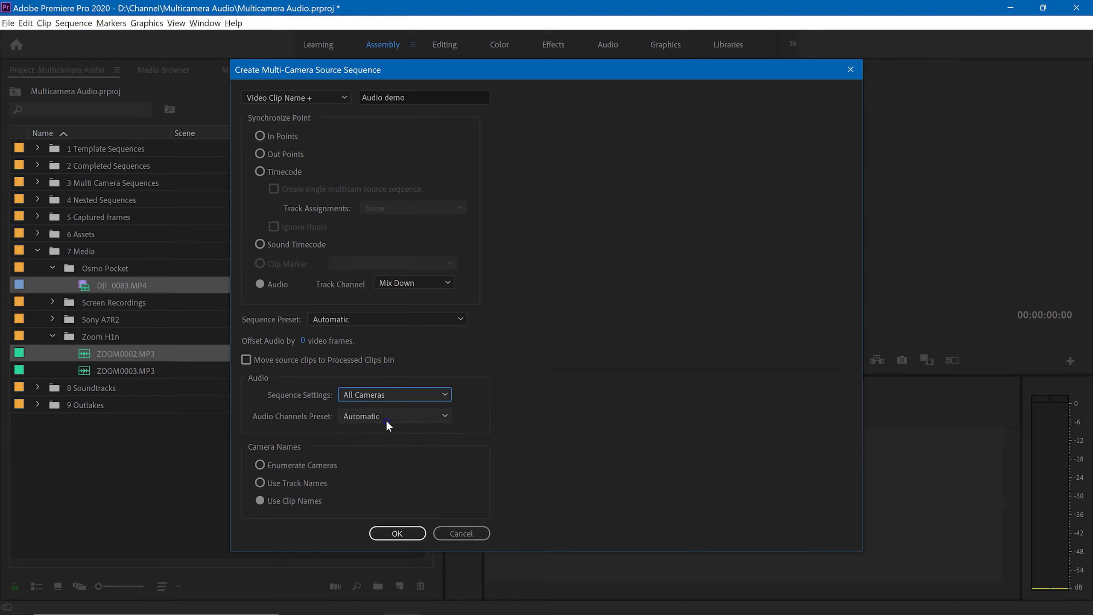
{"action": "left_click", "coordinate": [409, 532]}
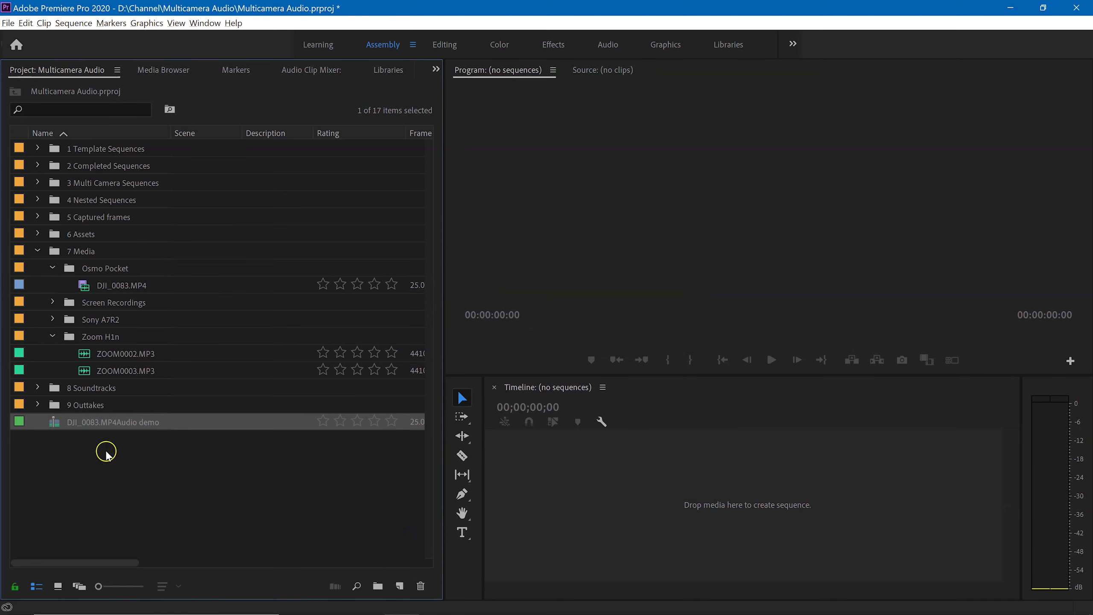
Mute A2 in the multicam sequence's timeline, then make a DJI_0083 sequence via New Sequence From Clip.
{"action": "right_click", "coordinate": [56, 425]}
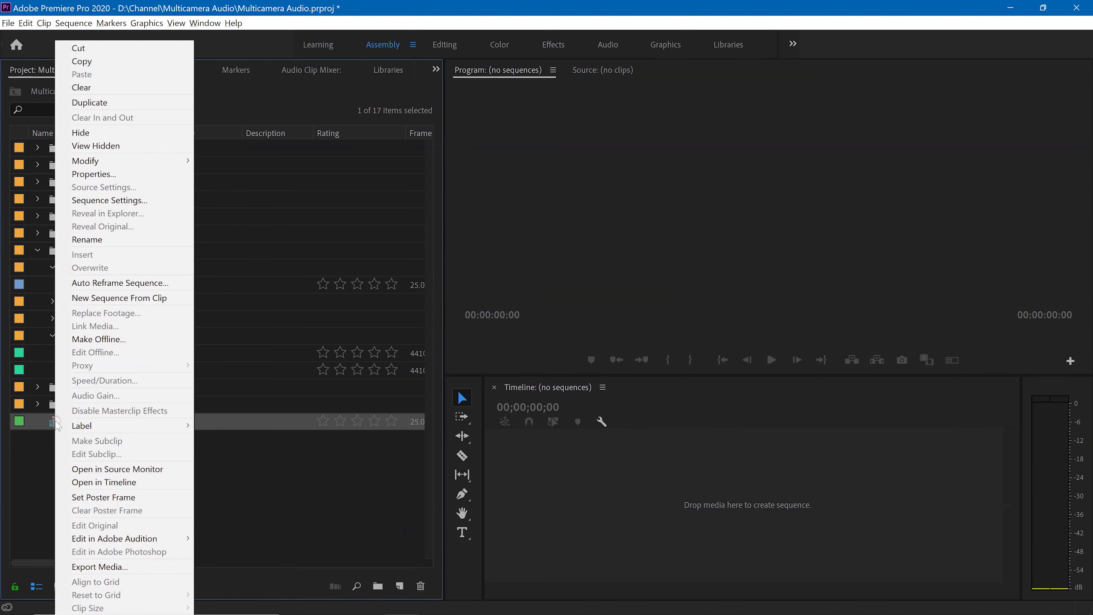
{"action": "left_click", "coordinate": [106, 483]}
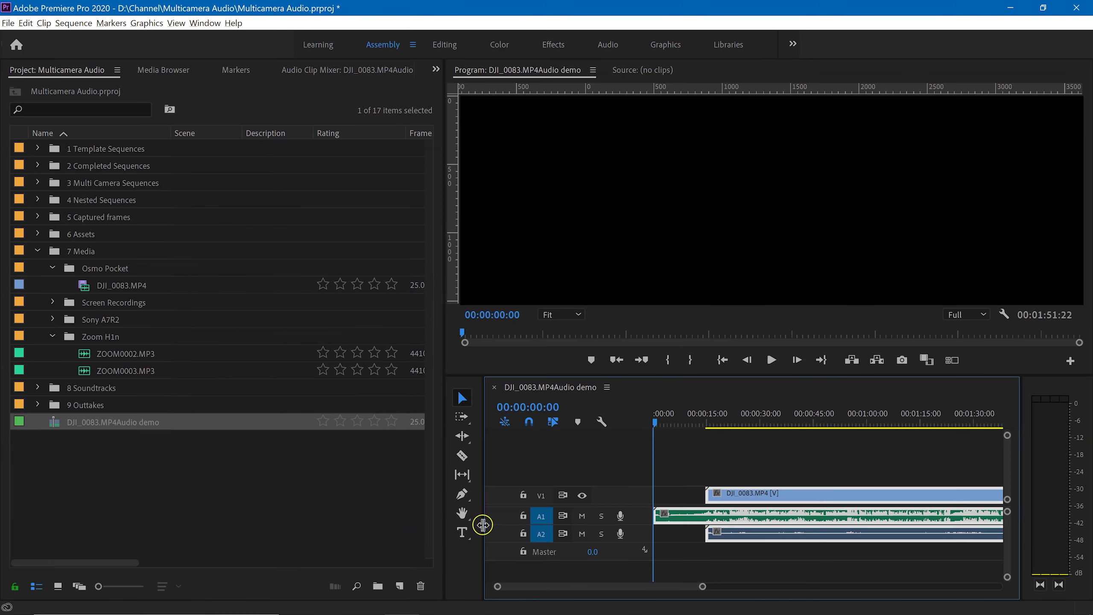
{"action": "left_click", "coordinate": [780, 523]}
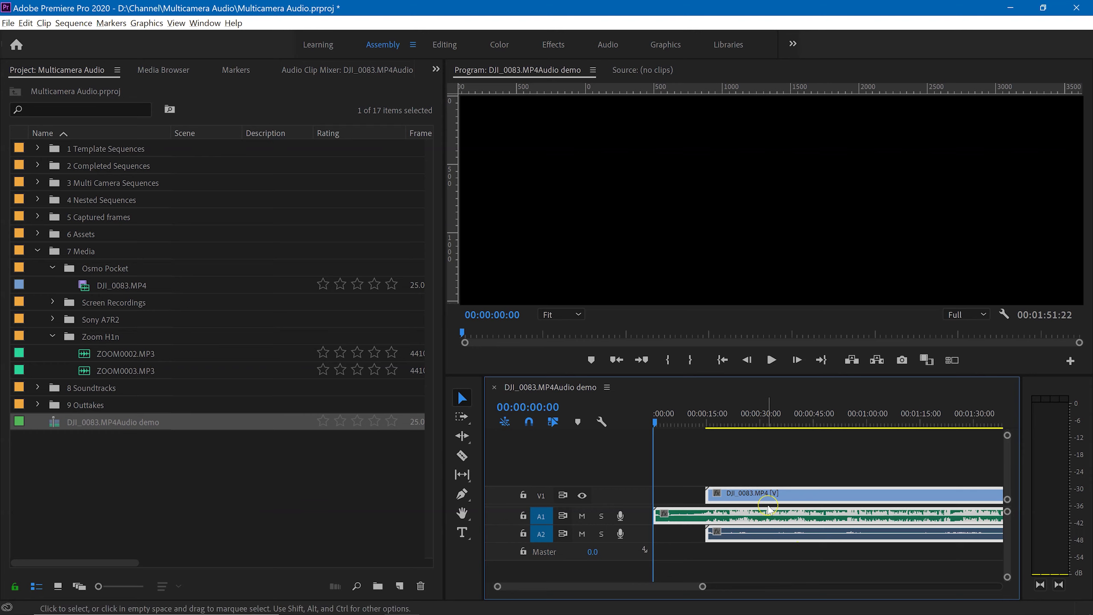
{"action": "left_click", "coordinate": [582, 533]}
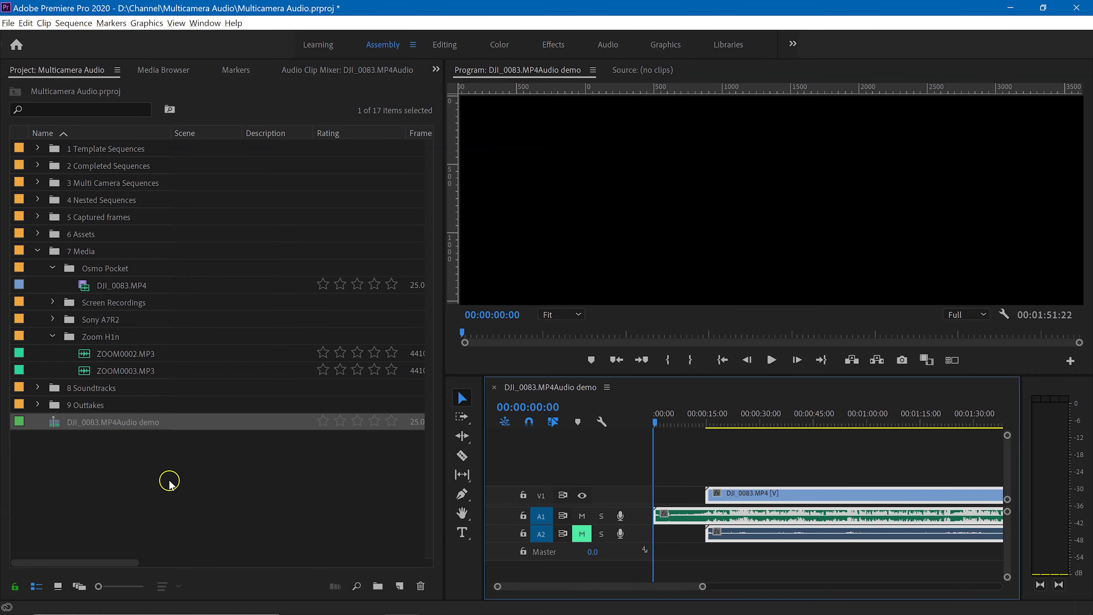
{"action": "right_click", "coordinate": [55, 422]}
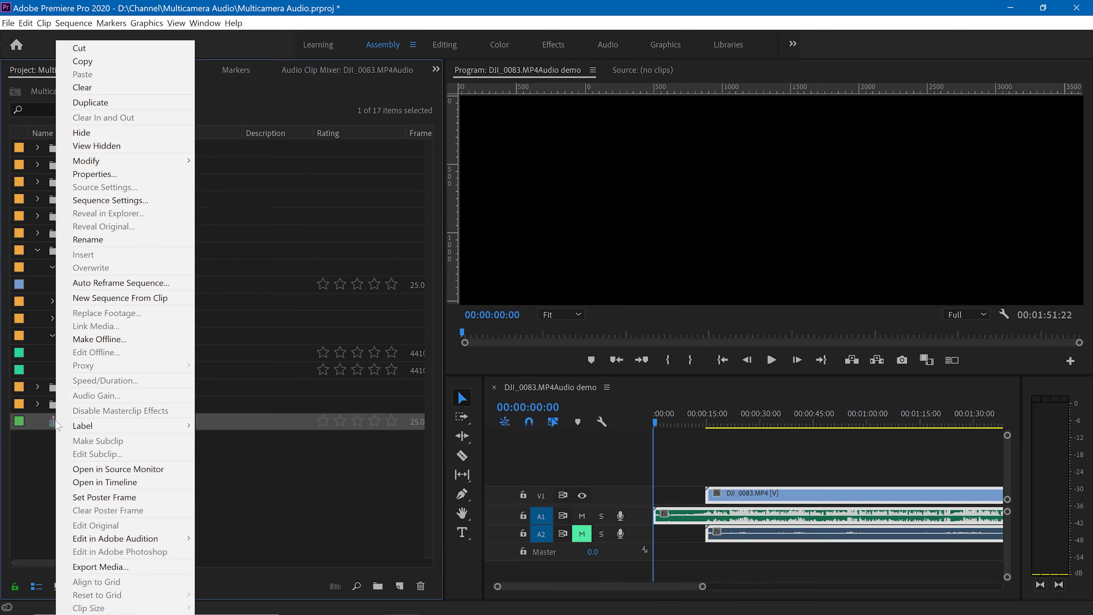
{"action": "left_click", "coordinate": [116, 299]}
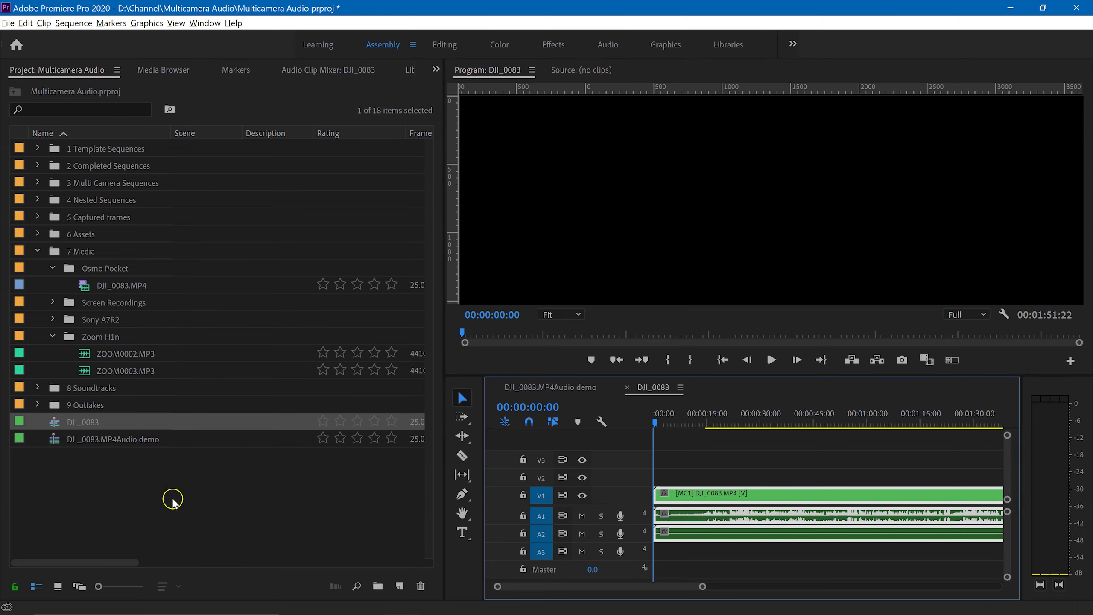
Select only the A2 audio clip in the DJI_0083 timeline and delete it.
{"action": "left_click", "coordinate": [750, 541]}
{"action": "left_click", "coordinate": [753, 537]}
{"action": "left_click", "coordinate": [655, 527]}
{"action": "left_click", "coordinate": [713, 544]}
{"action": "left_click", "coordinate": [733, 556]}
{"action": "left_click_drag", "start_coordinate": [744, 559], "coordinate": [677, 461]}
{"action": "left_click", "coordinate": [709, 521]}
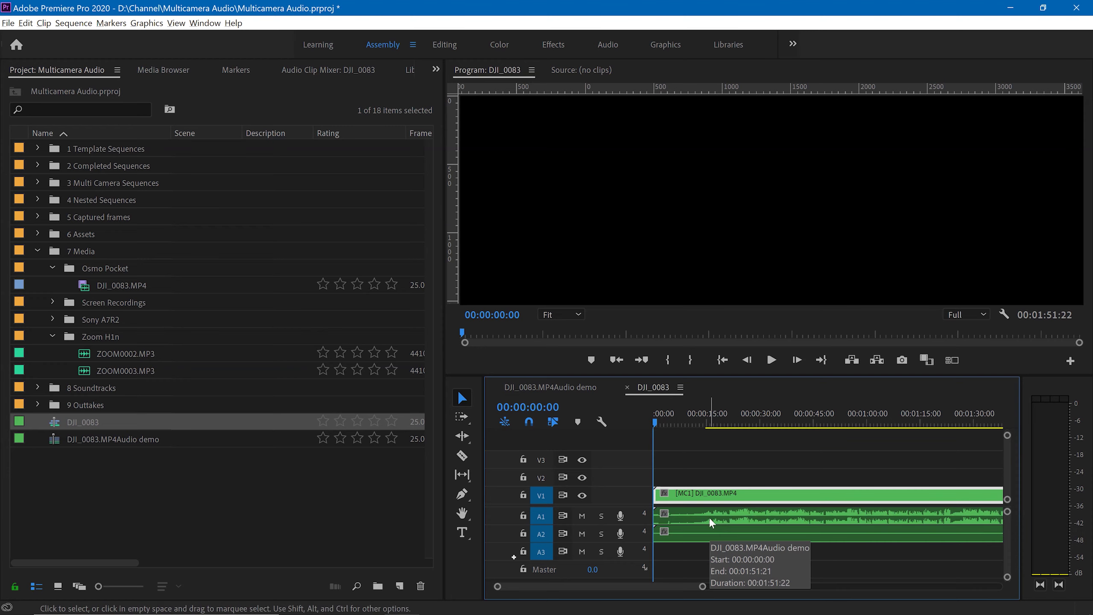
{"action": "left_click", "coordinate": [723, 534]}
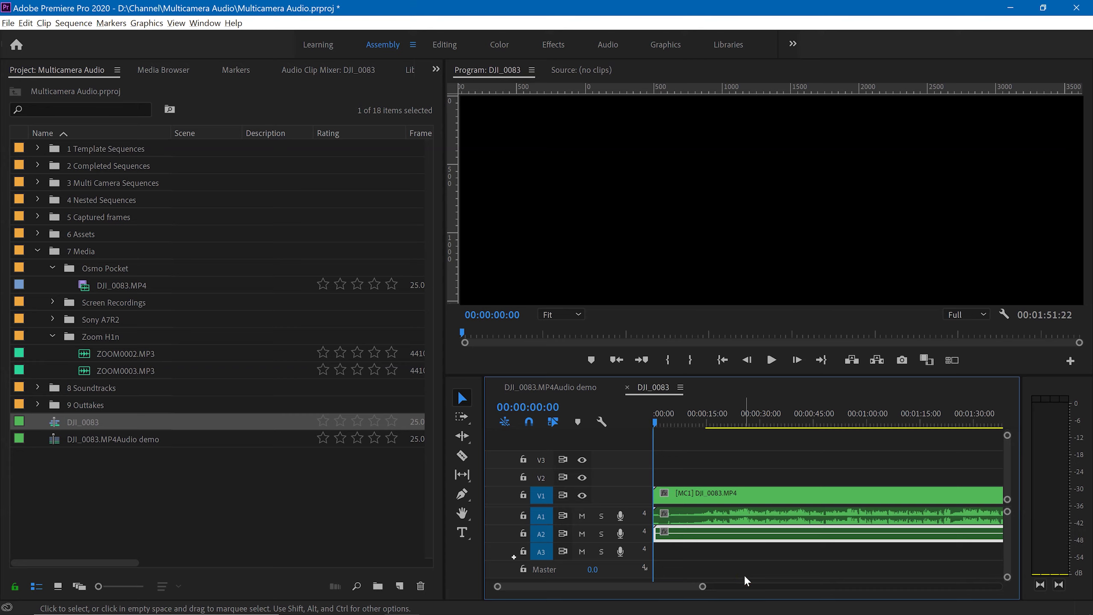
{"action": "key", "text": "Delete"}
Select the remaining [MC1] DJI_0083.MP4 multicam video clip.
{"action": "left_click_drag", "start_coordinate": [756, 536], "coordinate": [723, 460]}
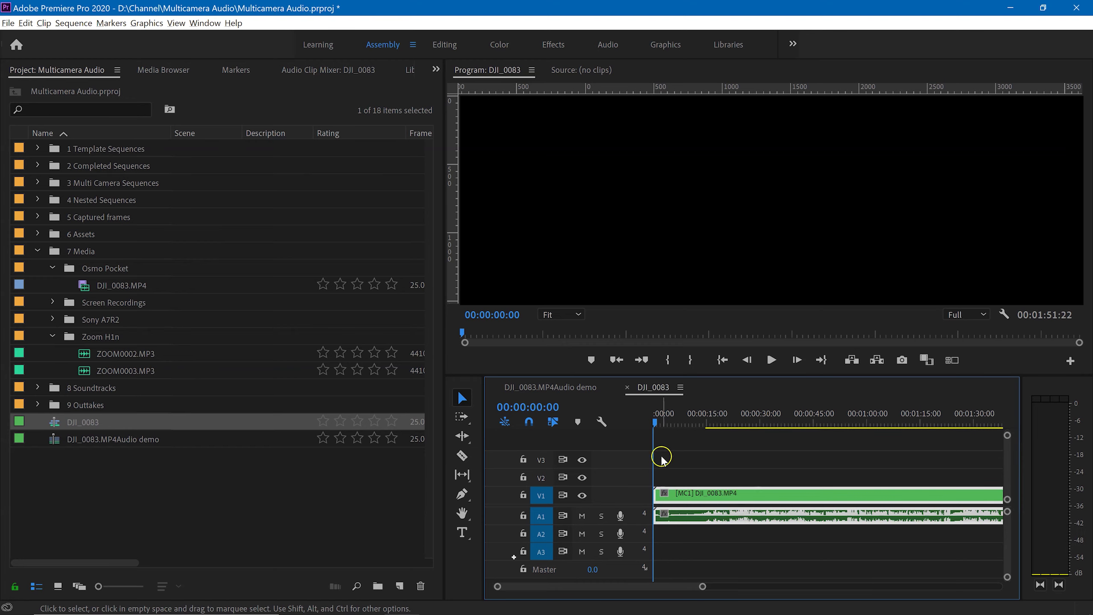
{"action": "left_click", "coordinate": [736, 488]}
{"action": "left_click", "coordinate": [764, 564]}
{"action": "left_click", "coordinate": [723, 494]}
{"action": "left_click", "coordinate": [749, 496]}
Play the DJI_0083 sequence from about 00:00:39 to confirm the video and A1 Zoom audio stay in sync.
{"action": "left_click", "coordinate": [794, 414]}
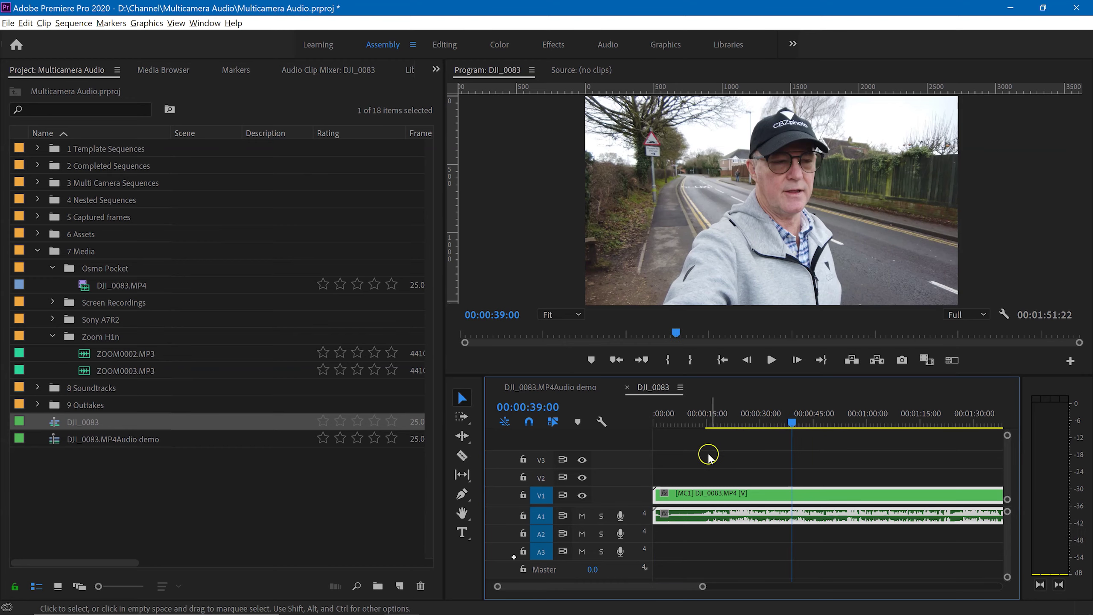
{"action": "key", "text": "space"}
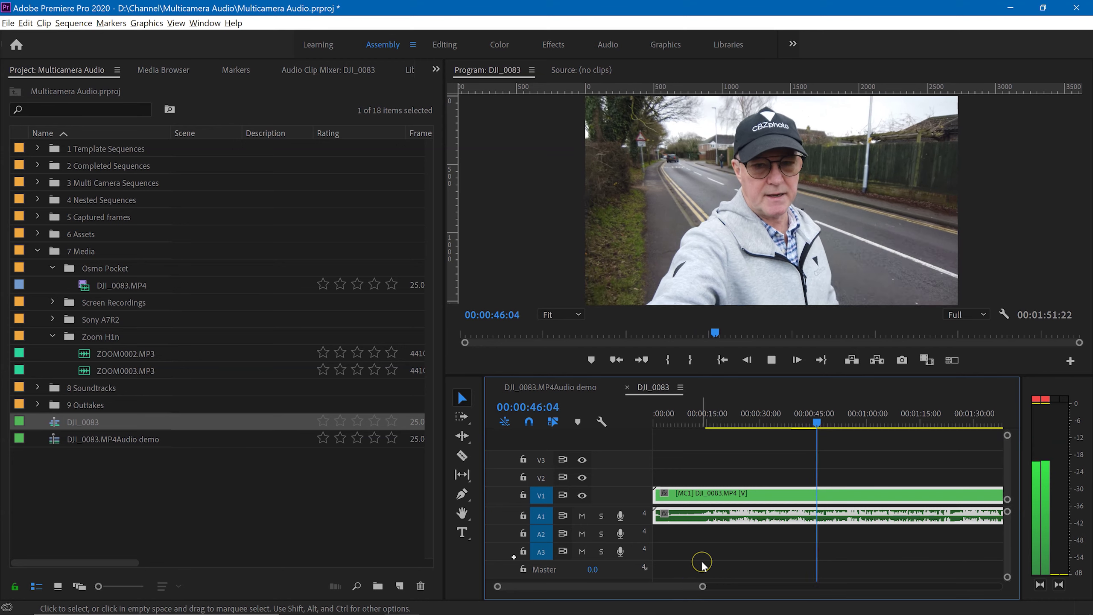
{"action": "key", "text": "space"}
{"action": "left_click", "coordinate": [587, 444]}
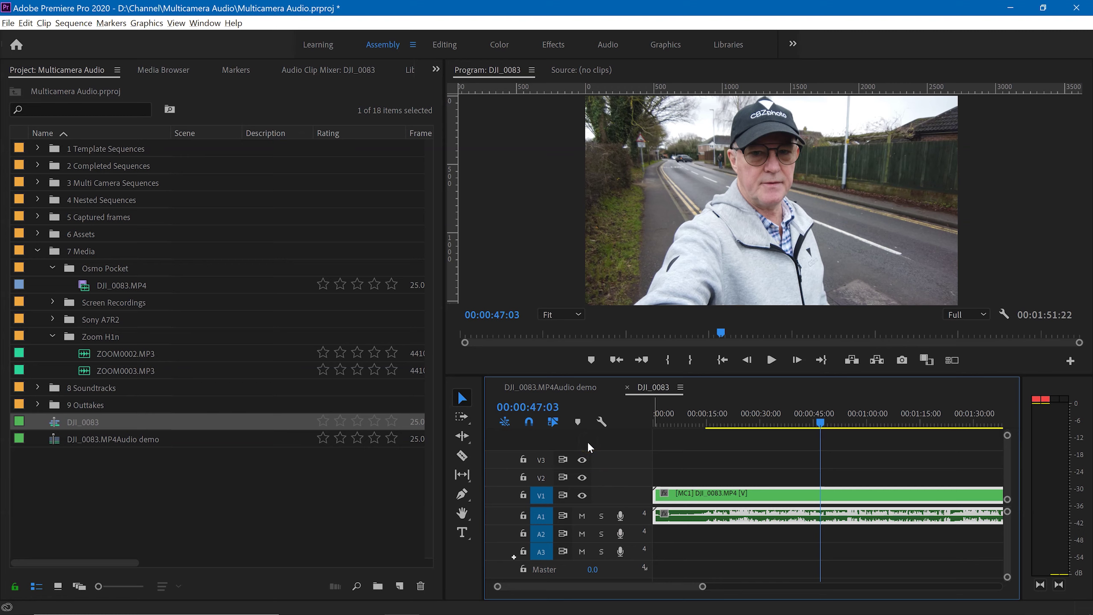